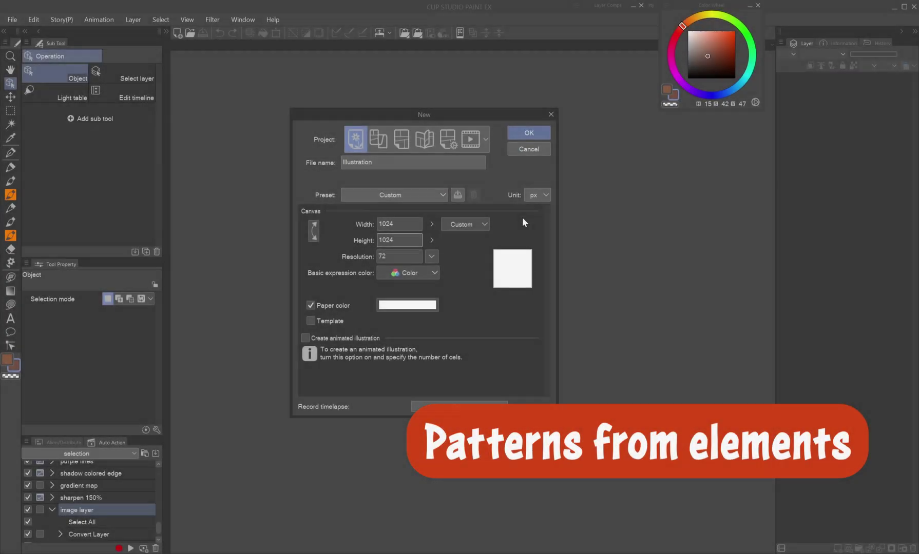
Create a new 1024 × 1024 px illustration canvas at 72 dpi with white paper.
key(Tab)
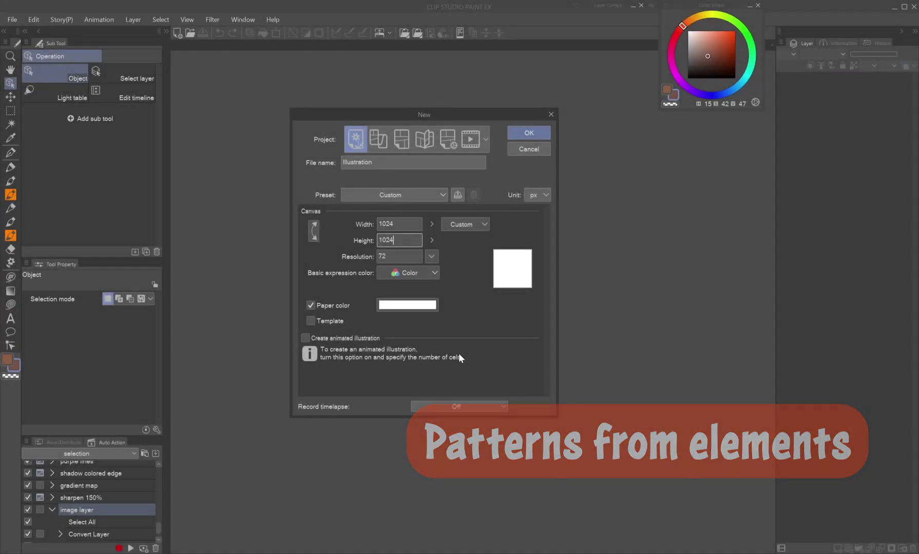
click(539, 132)
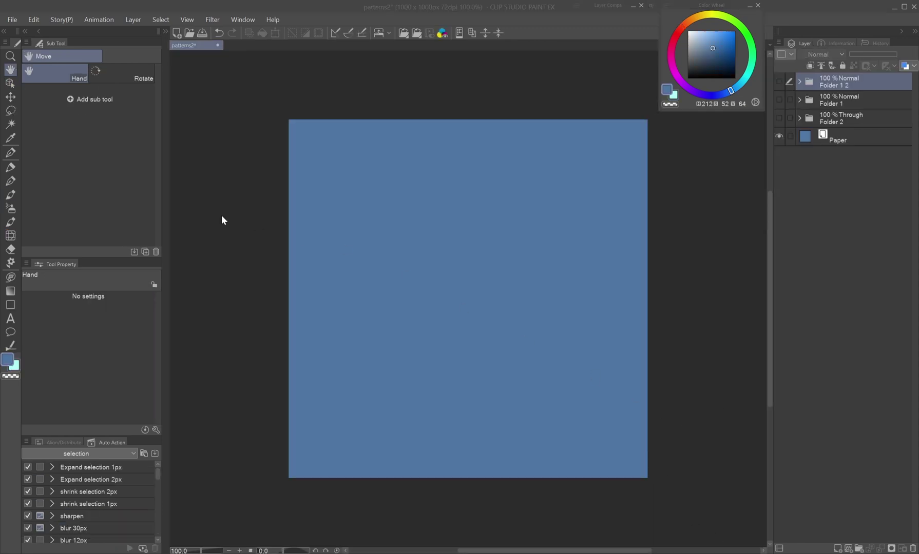
Import the images cat_02, cat_04, cat_10, cat_11, cat_12 and cat_17 into the canvas.
click(13, 20)
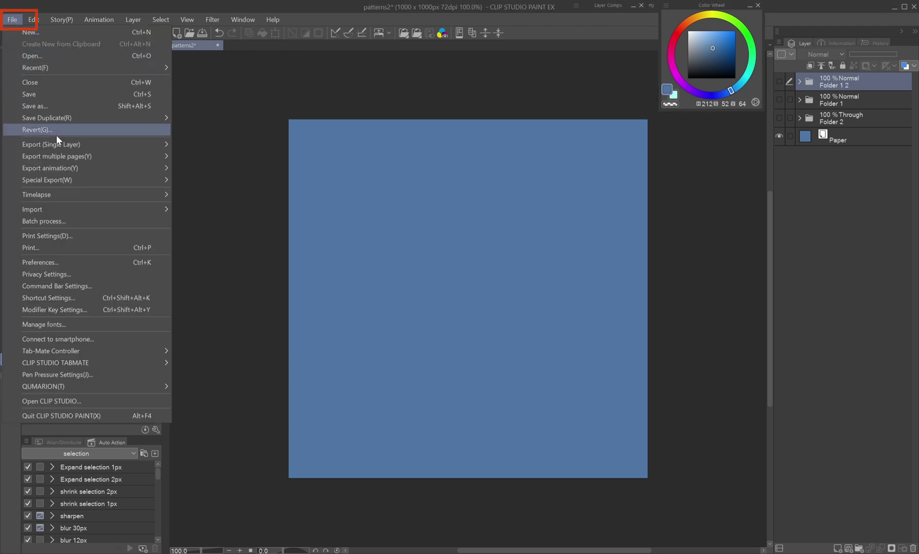
mouse_move(83, 210)
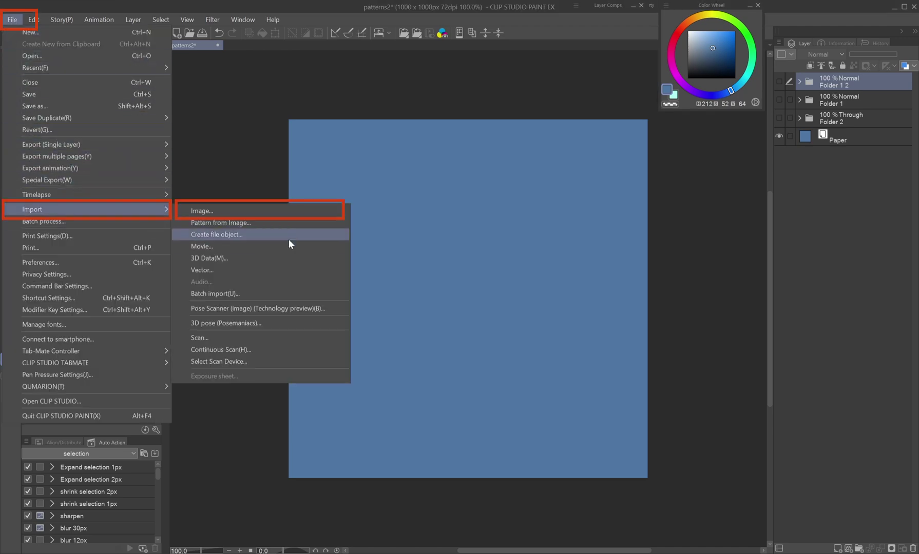
click(300, 212)
click(125, 95)
ctrl+click(250, 109)
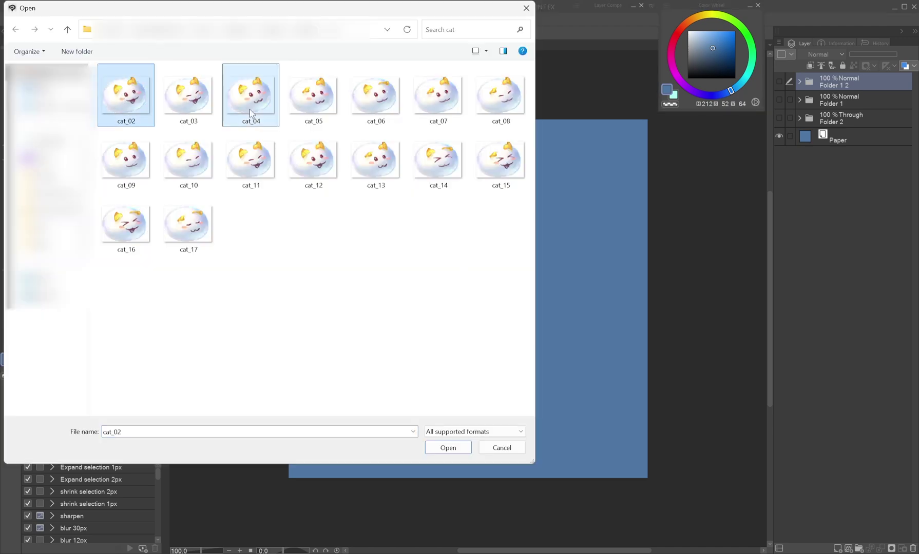
ctrl+click(188, 159)
ctrl+click(188, 224)
ctrl+click(265, 163)
ctrl+click(313, 159)
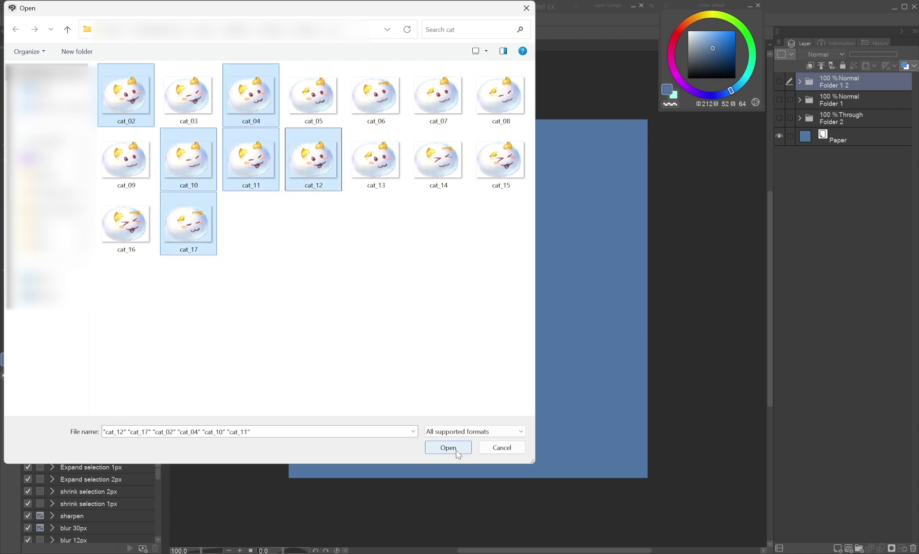
click(448, 448)
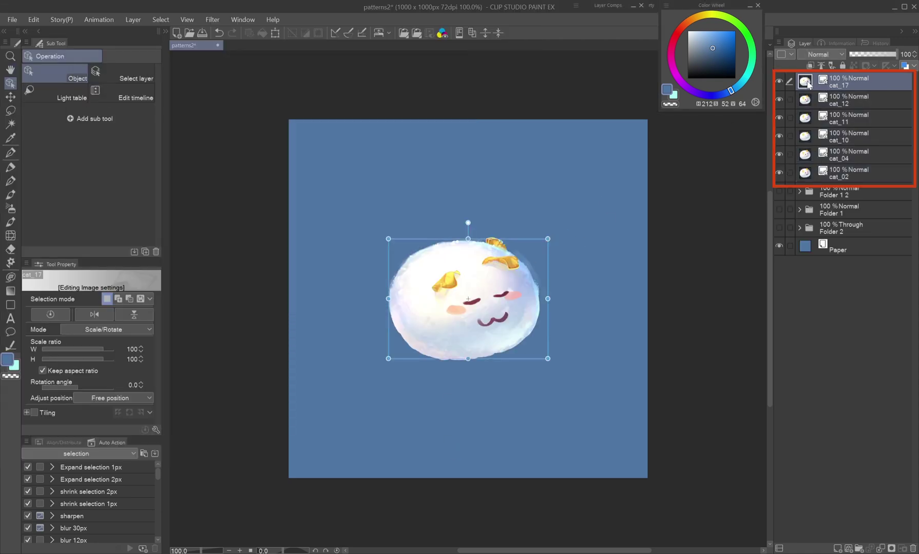
Scale down all six imported cat layers together.
shift+click(808, 173)
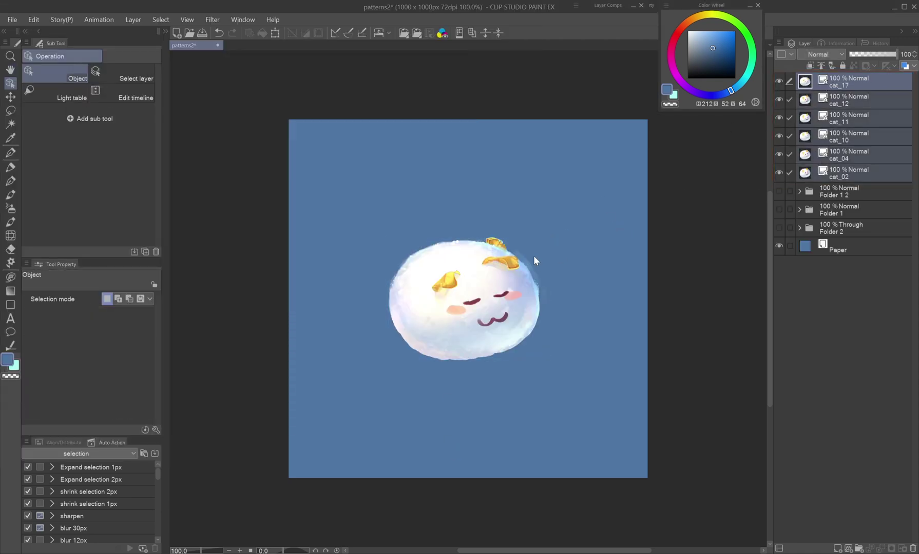
key(ctrl+t)
key(Return)
Spread the cat_12 and cat_11 images apart on the canvas and transform cat_10 into its own spot.
key(k)
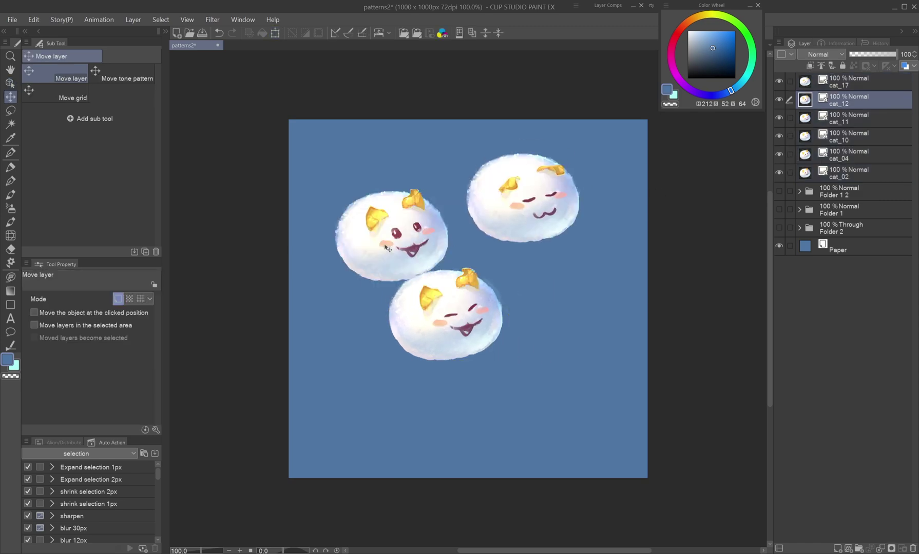
drag(388, 249, 379, 239)
click(849, 118)
drag(446, 316, 556, 304)
click(849, 137)
key(ctrl+t)
mouse_move(516, 261)
mouse_down()
mouse_move(514, 320)
mouse_move(521, 268)
mouse_up()
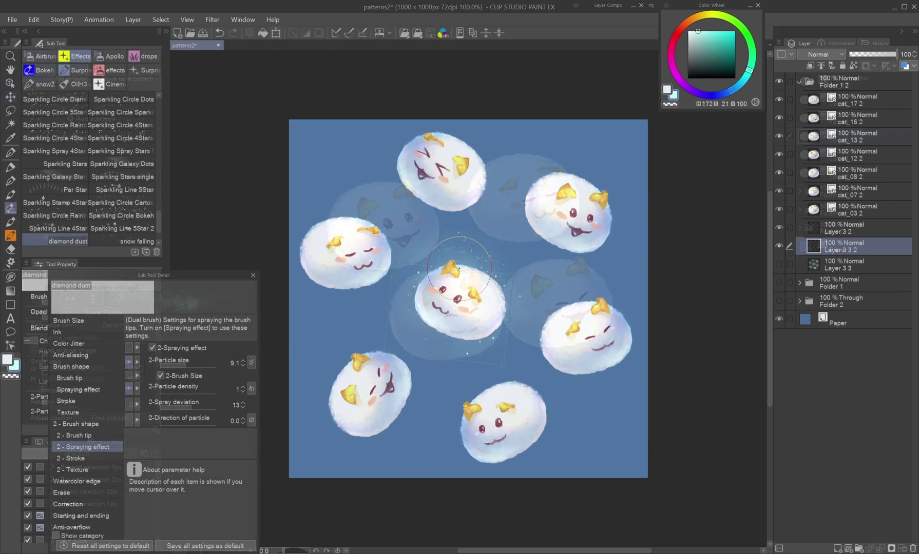
Paint glittering sparkles around the cats with the diamond dust brush on Layer 3 3 2.
mouse_move(534, 288)
mouse_down()
mouse_move(554, 331)
mouse_move(591, 154)
mouse_up()
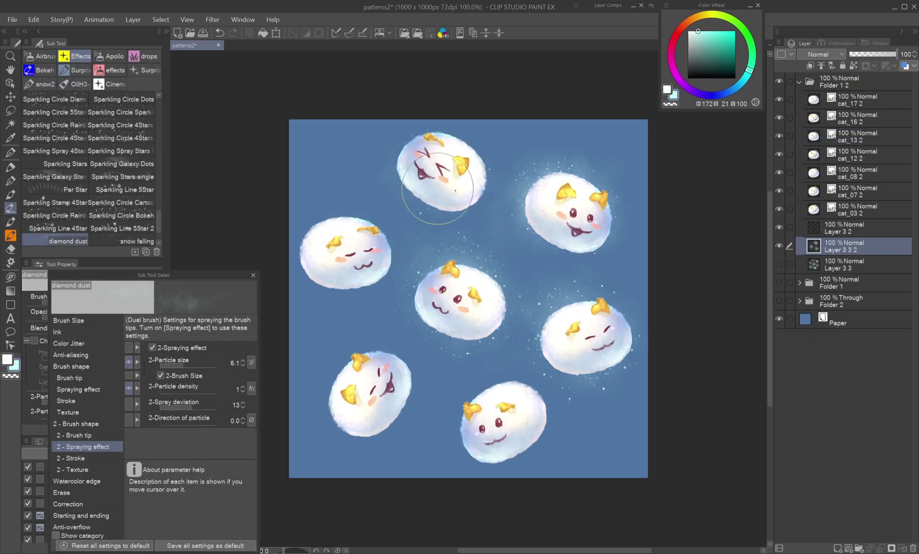
mouse_move(456, 190)
mouse_down()
mouse_move(355, 251)
mouse_move(518, 382)
mouse_move(492, 298)
mouse_up()
Scatter hard snowflakes behind the cats on Layer 3 2 and set that layer's opacity to 83%.
key(p)
key(c)
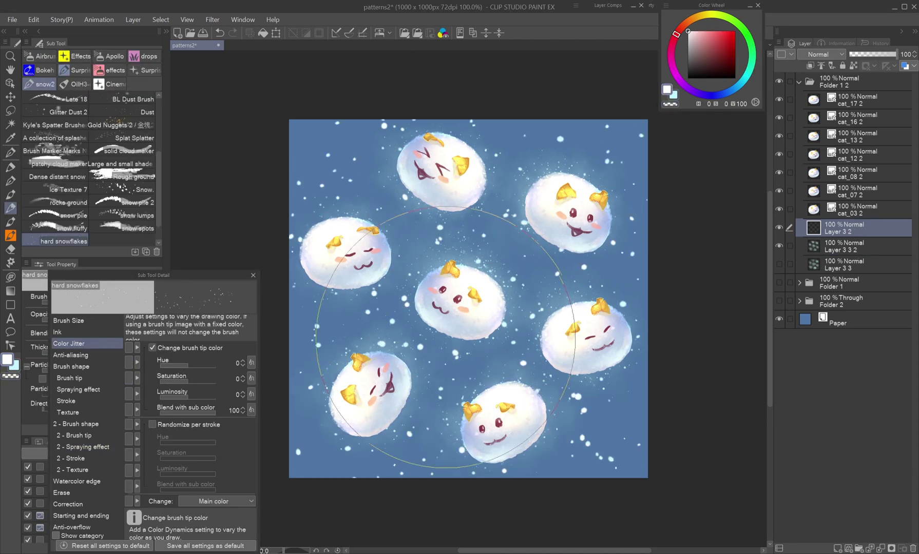
drag(896, 54, 887, 52)
key(u)
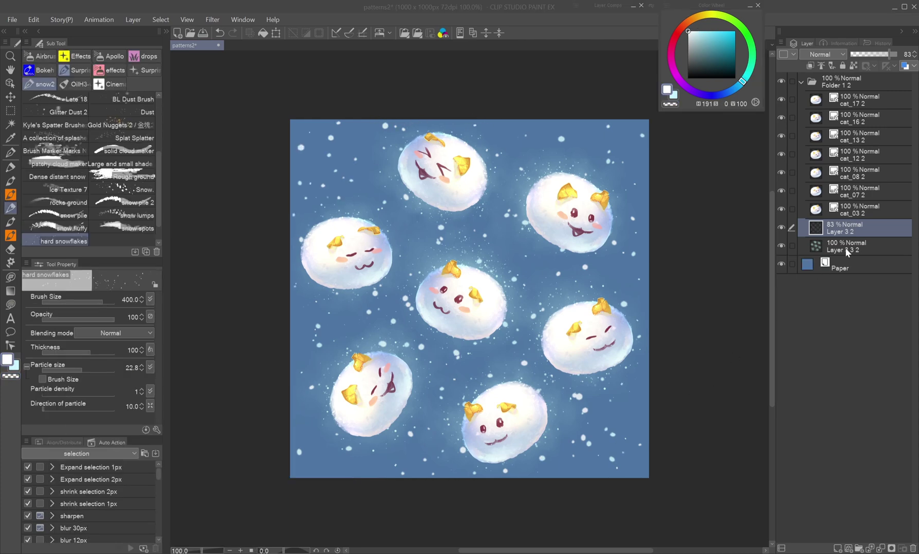
Select all the cat, snowflake and sparkle layers, and toggle the Paper layer to check they sit on transparency.
click(845, 248)
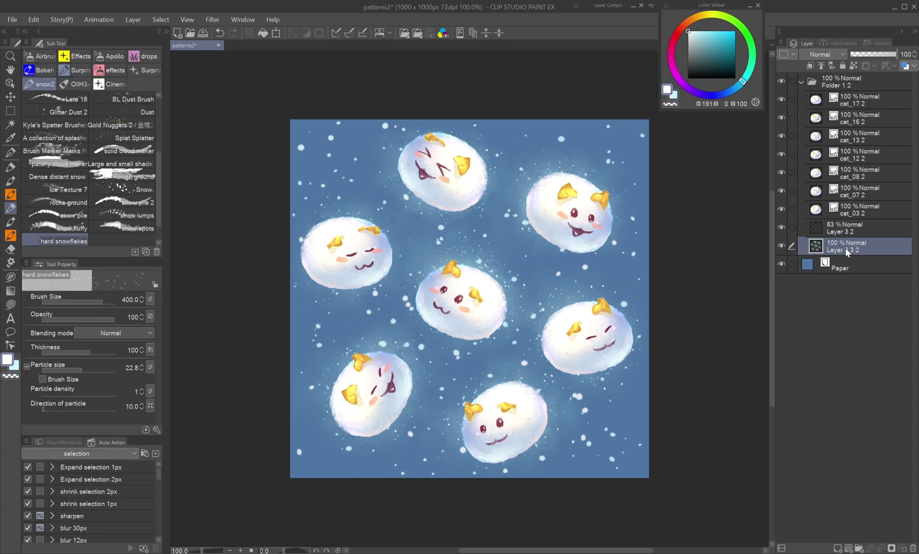
shift+click(859, 103)
click(779, 267)
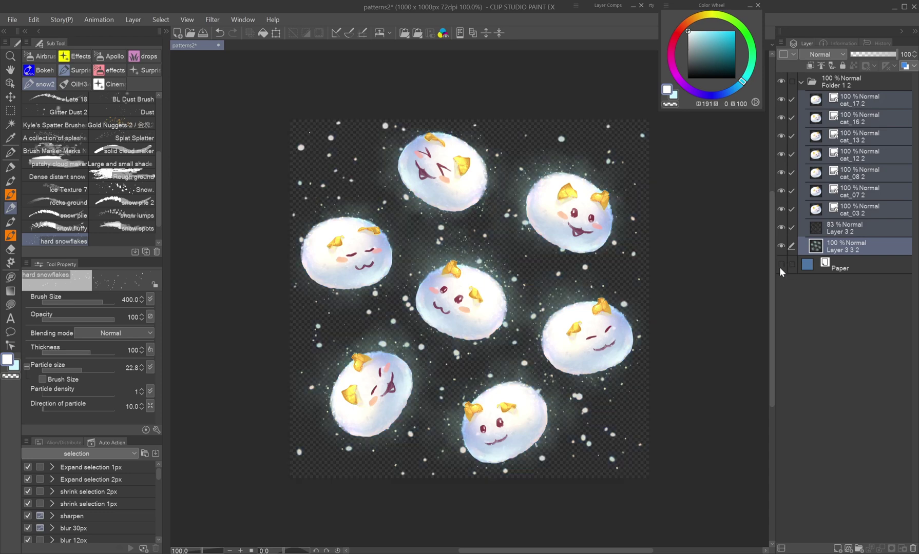
click(780, 265)
click(780, 265)
click(779, 265)
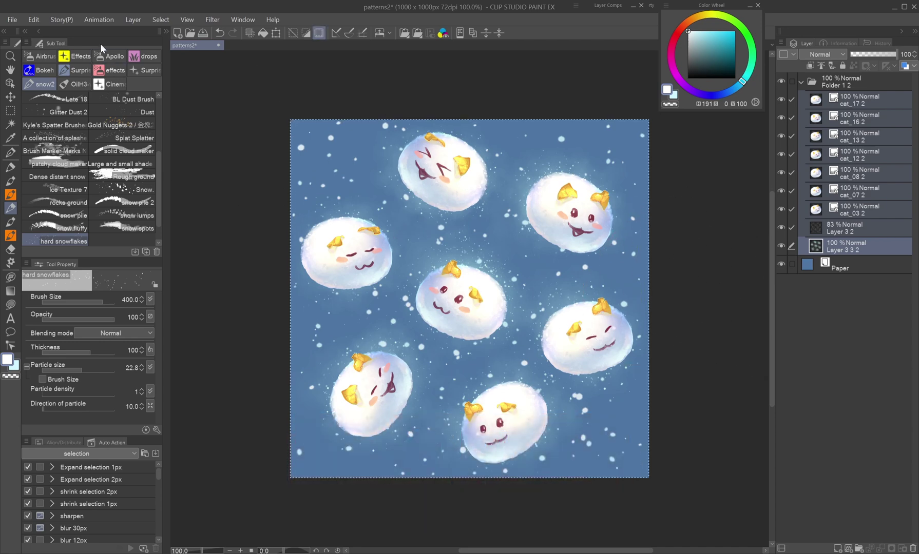
Convert the selected cat and snow layers into one image material layer, keeping the original layers.
click(135, 19)
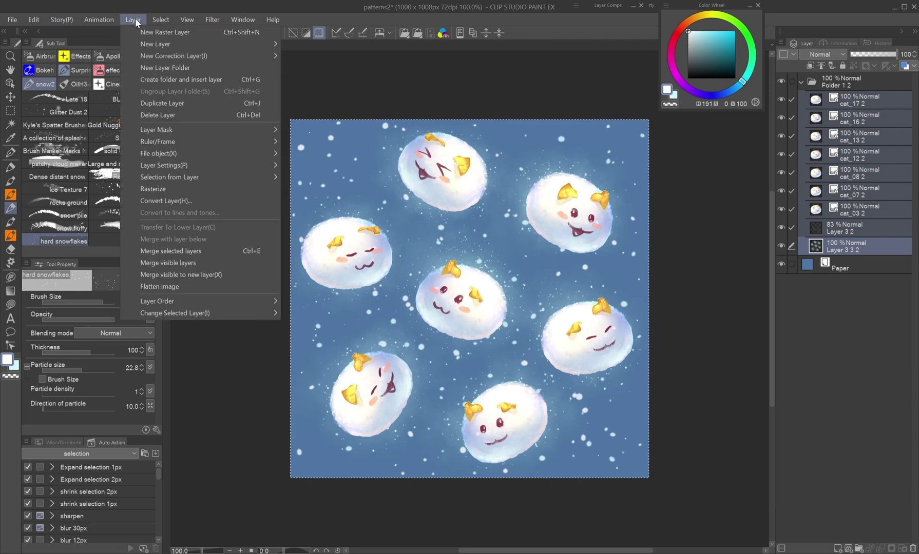
click(150, 201)
click(246, 169)
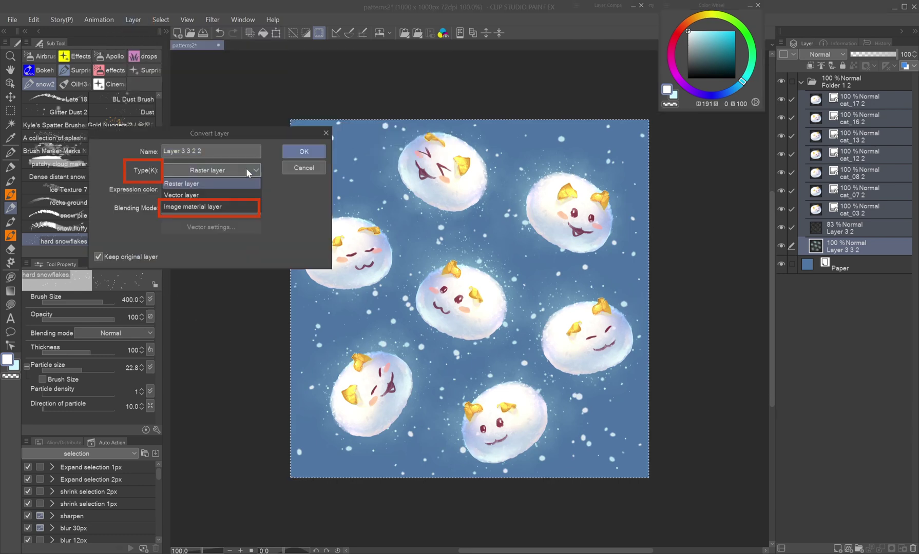
click(236, 206)
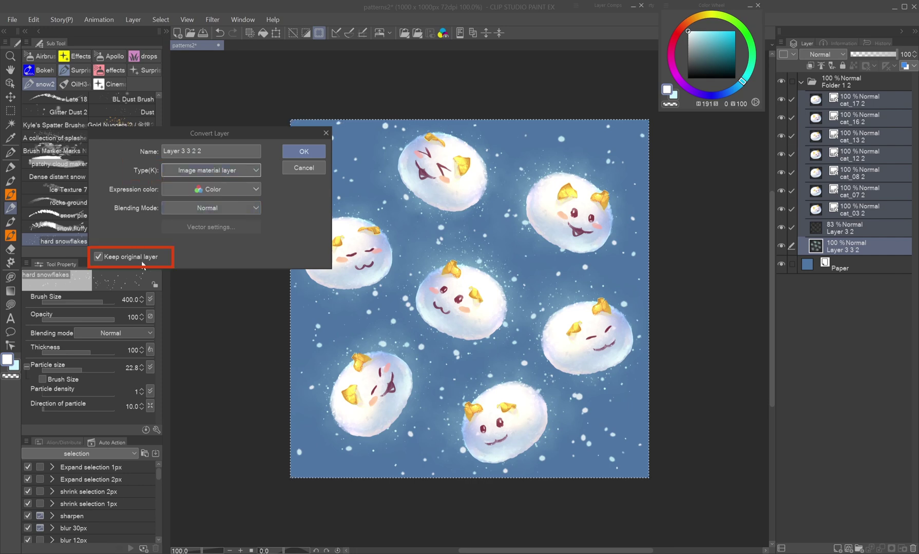
click(303, 152)
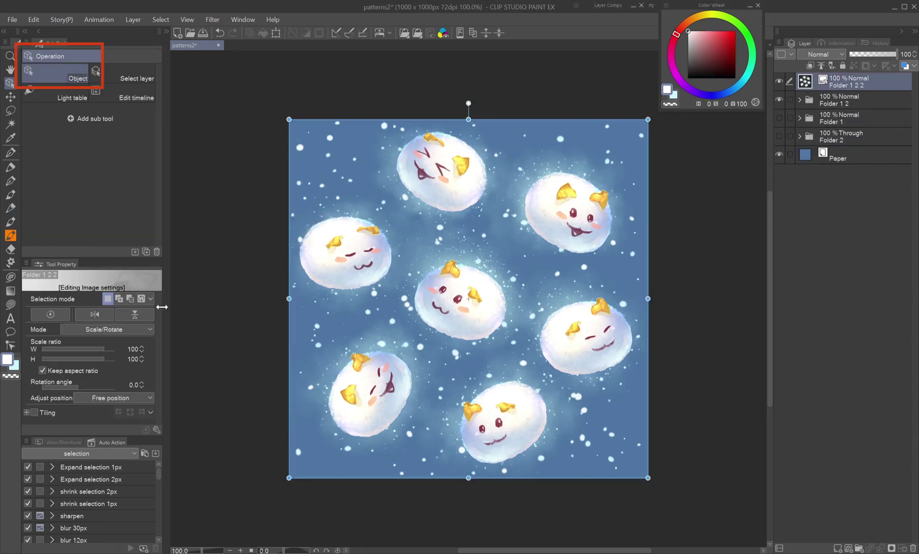
Turn on tiling for the image layer, hide Folder 1 2 and shift the pattern to expose the gaps.
click(43, 413)
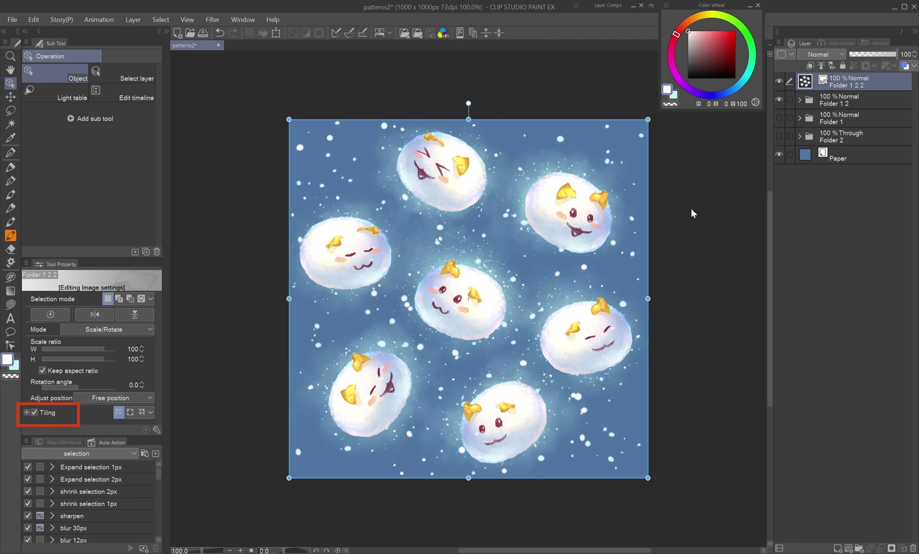
click(779, 100)
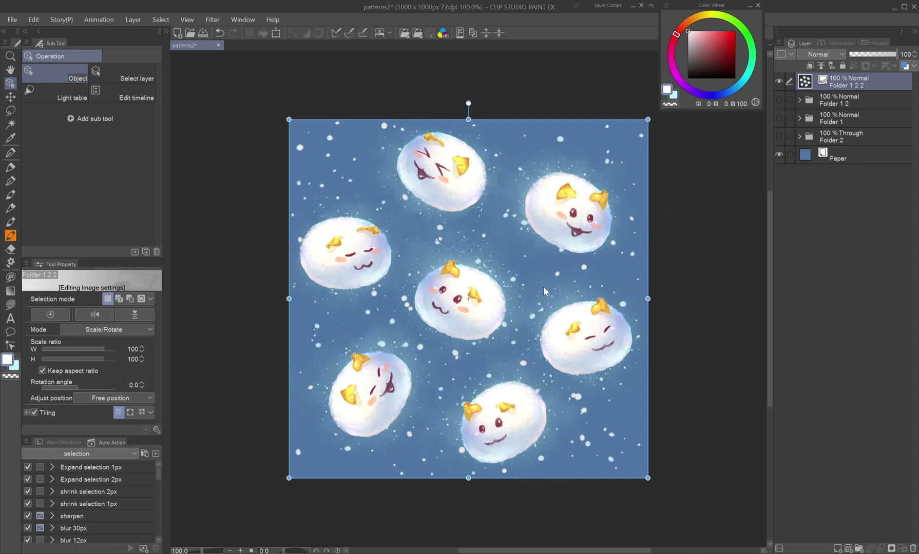
drag(589, 207, 616, 441)
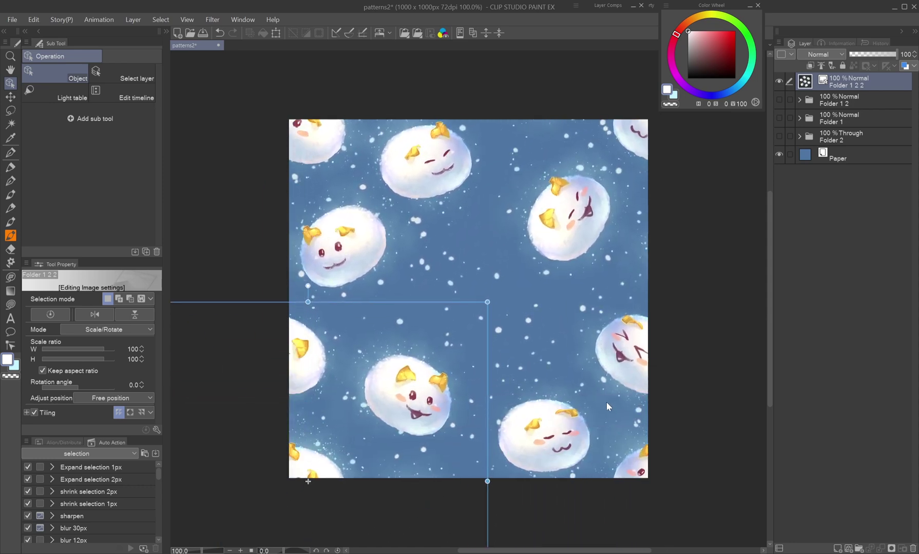
Expand and show Folder 1 2, and toggle the tiled image layer to compare it with the original elements.
click(799, 100)
click(779, 100)
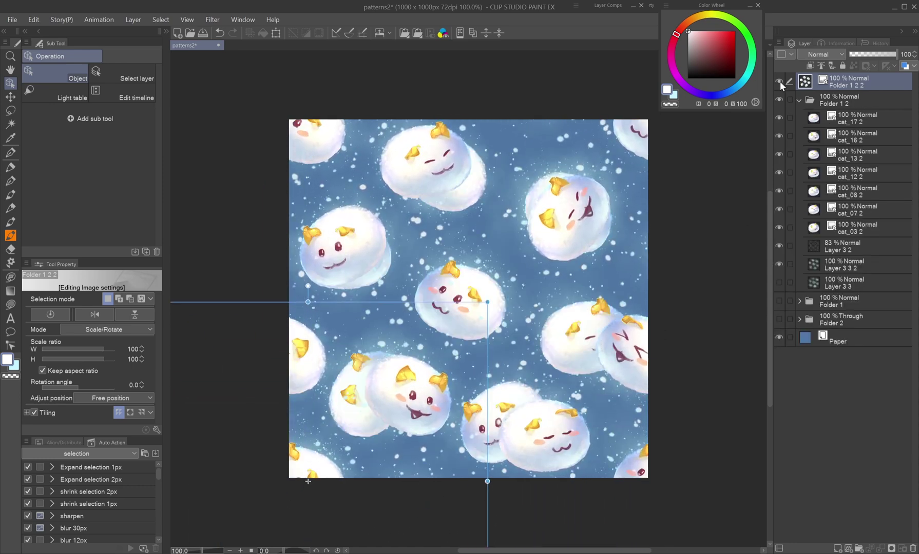
click(779, 82)
click(778, 81)
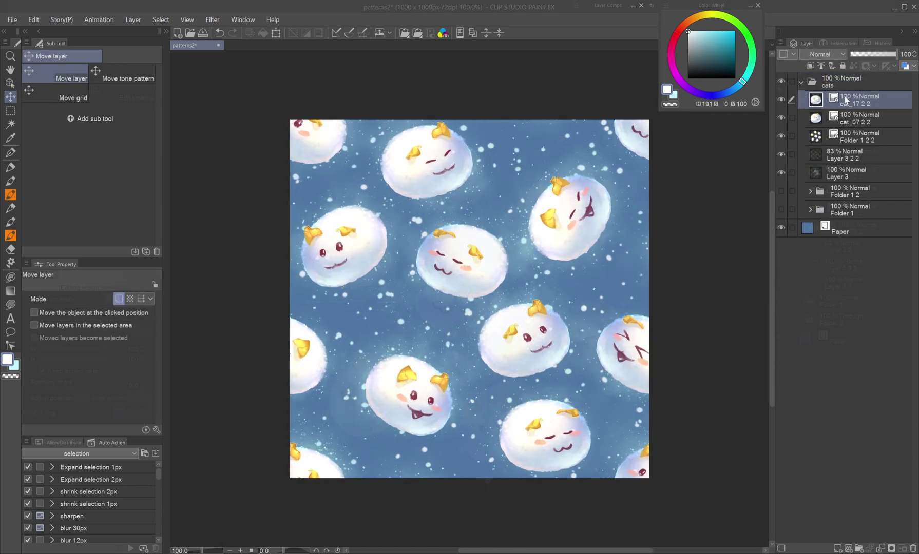
Convert the layers from cat_17 2 2 down to Layer 3 into a single image material layer, keeping the originals.
shift+click(838, 173)
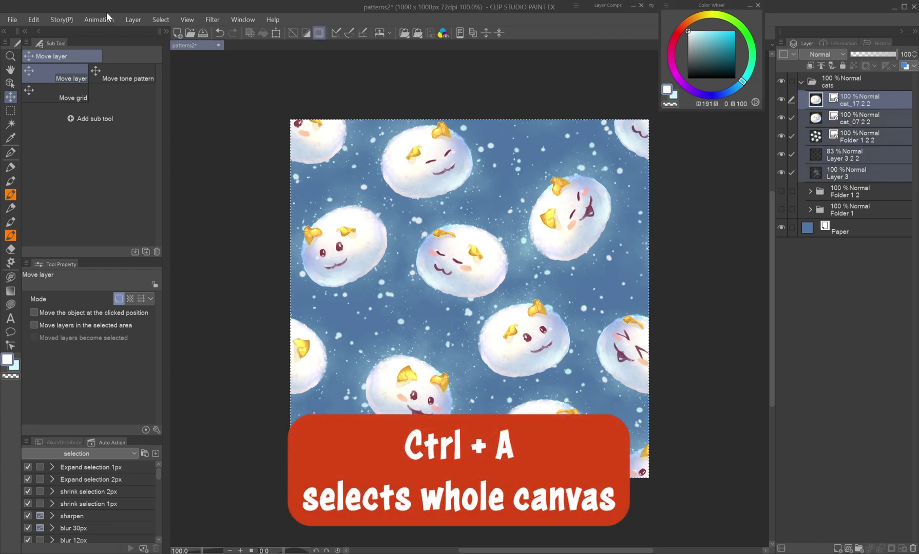
click(133, 19)
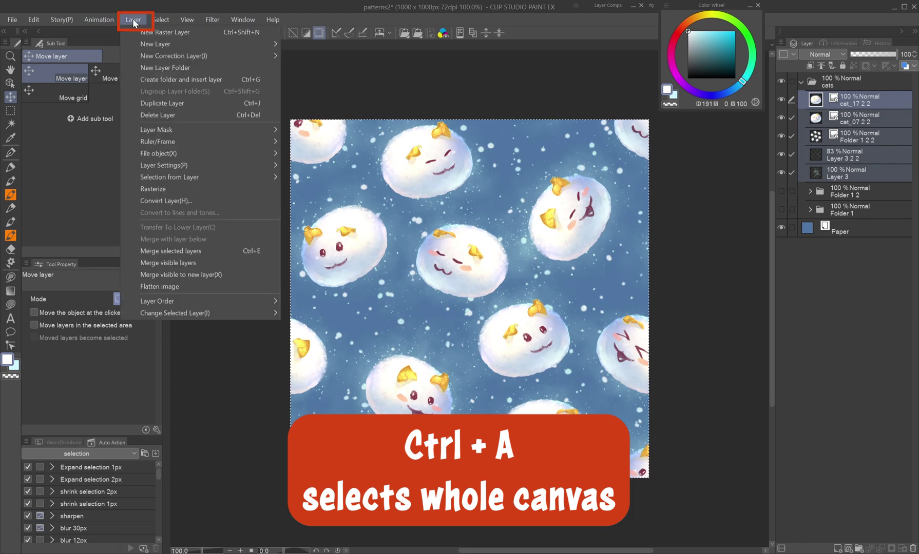
click(163, 201)
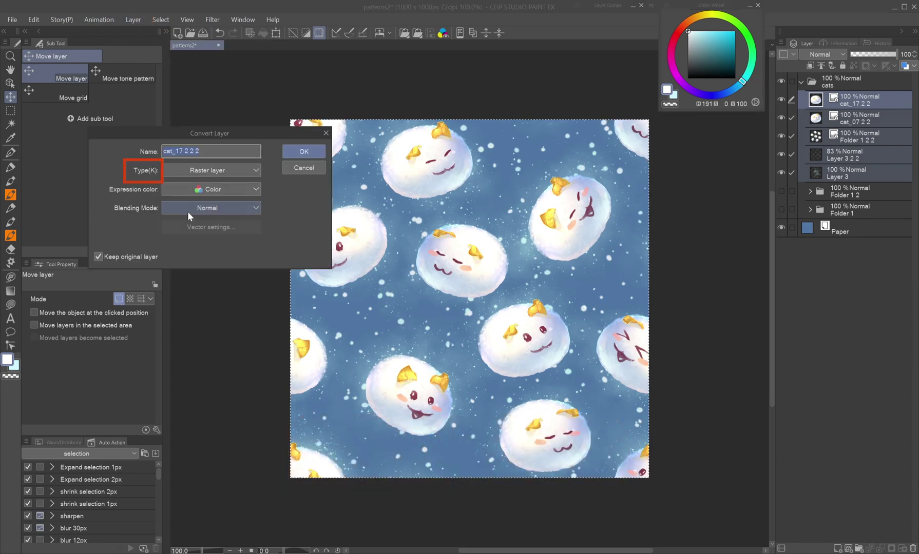
click(187, 170)
click(186, 206)
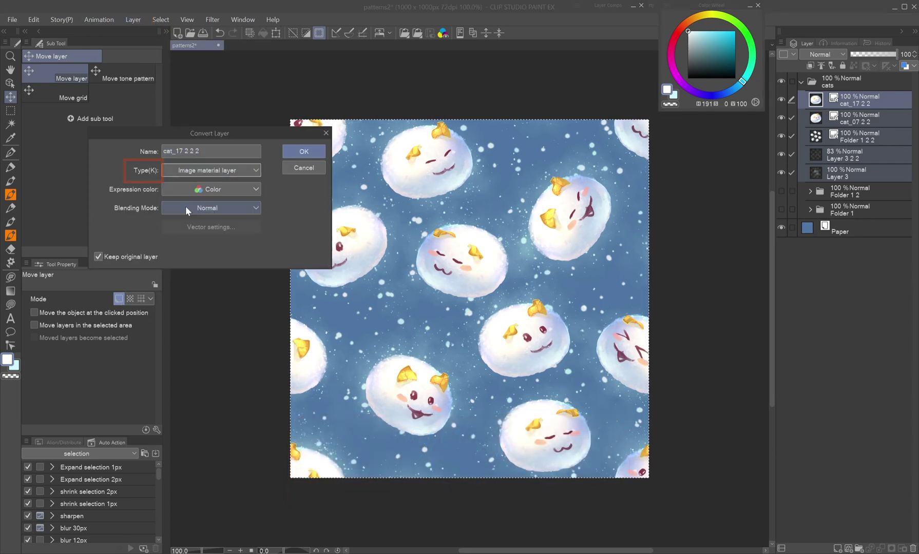
click(304, 152)
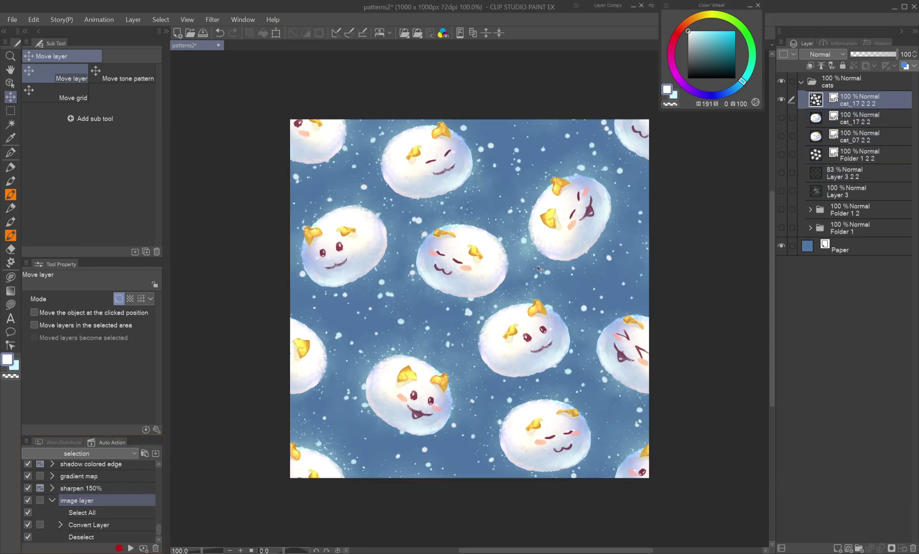
Enable tiling on the newly converted image layer and move it across the canvas to test the seamless repeat.
key(o)
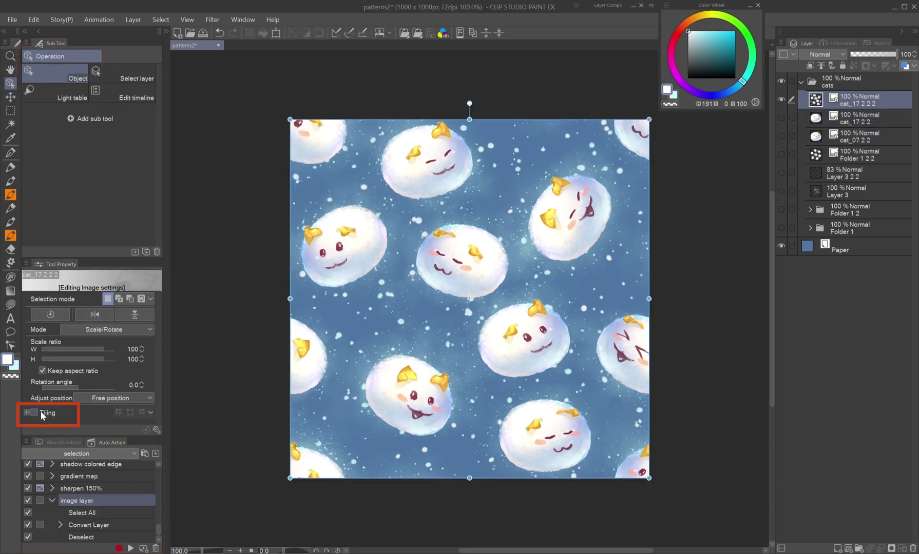
key(k)
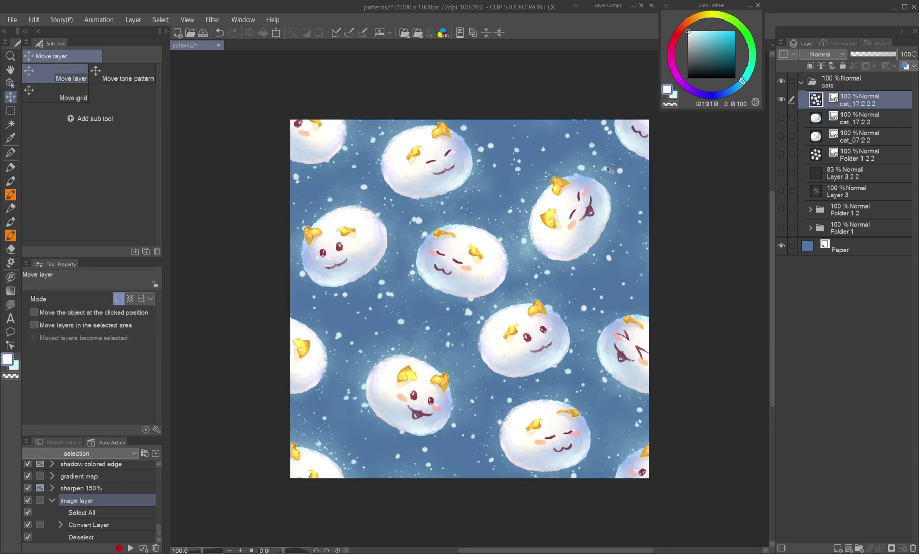
drag(614, 150, 394, 211)
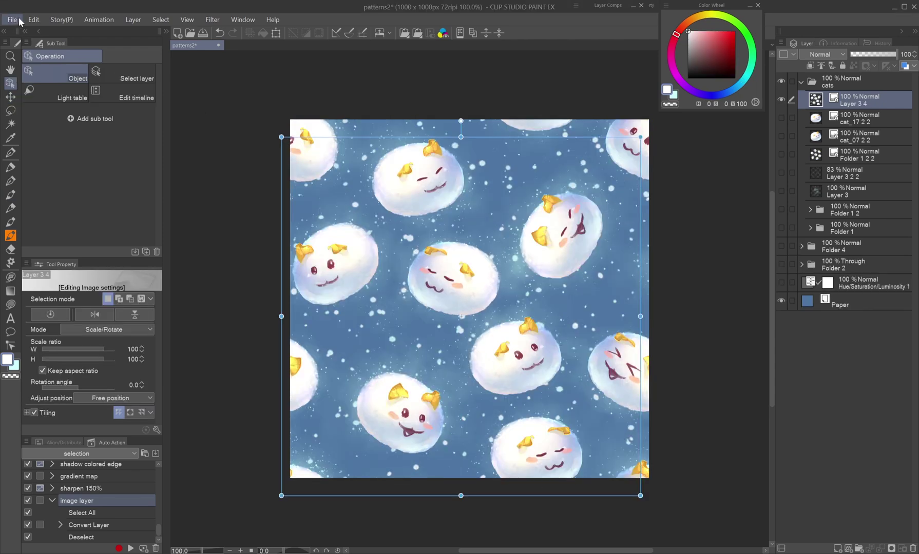
Open the image material registration for the tiled cat pattern layer.
click(33, 19)
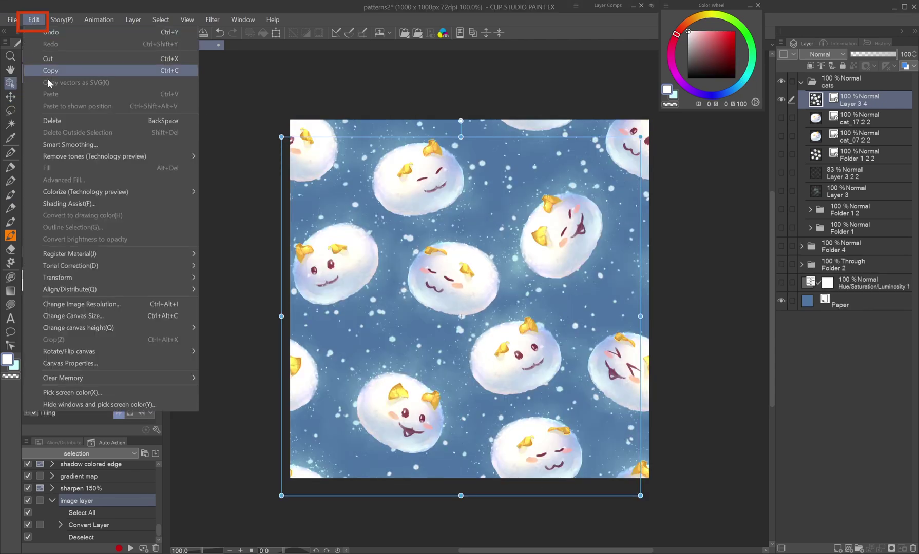
mouse_move(117, 254)
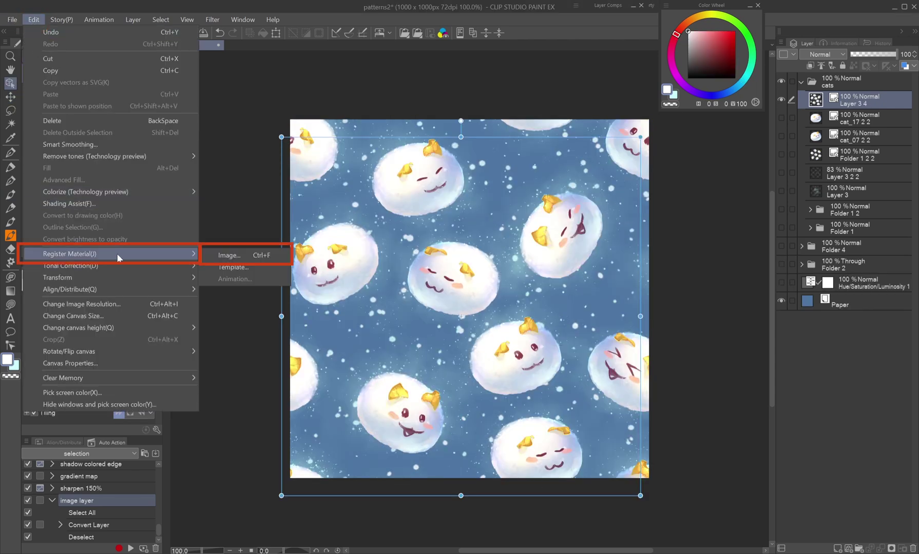
click(229, 256)
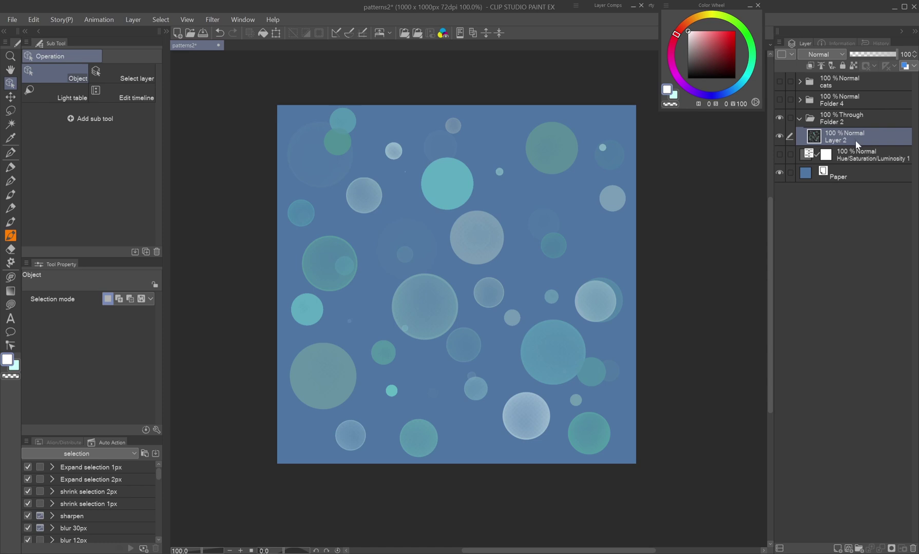
Run the image layer auto action on the bubbles in Layer 2 and shift the resulting layer diagonally.
key(b)
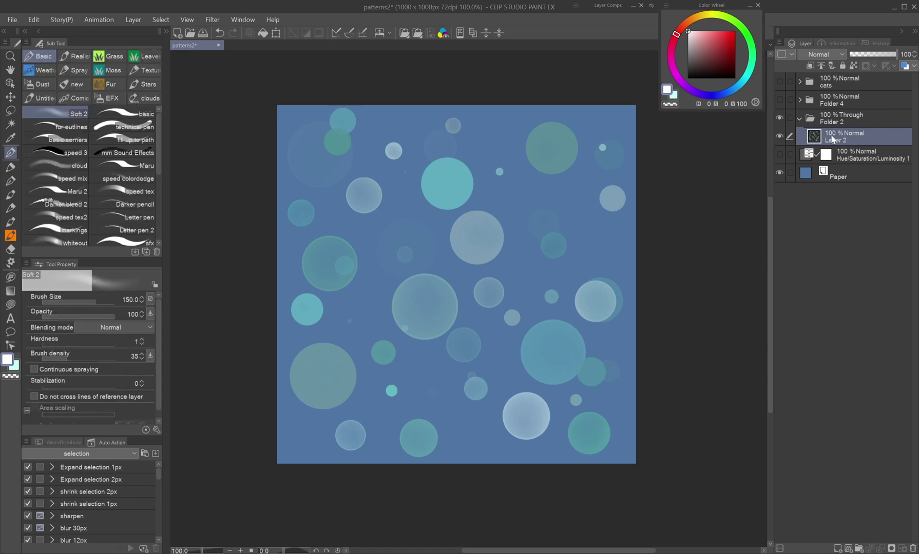
key(k)
drag(160, 474, 160, 544)
click(103, 501)
click(130, 549)
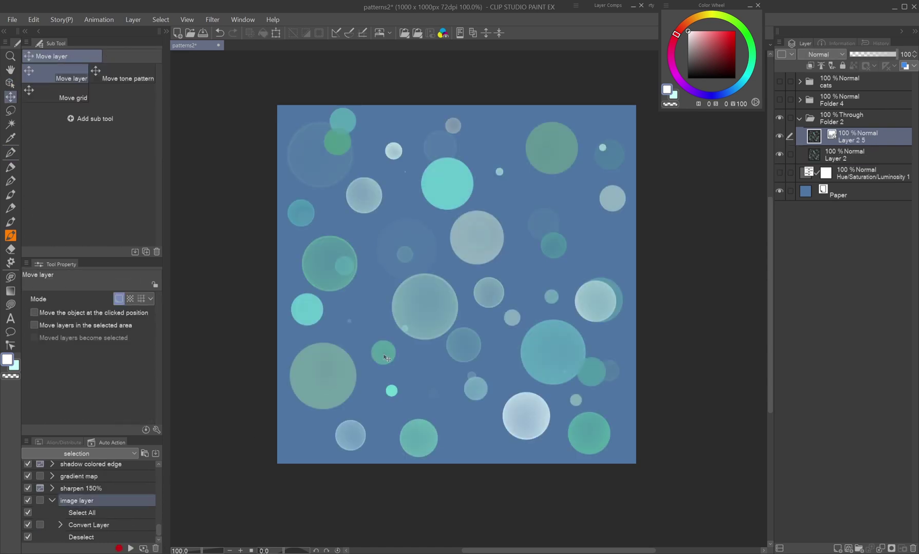
drag(592, 150, 463, 277)
Convert Layer 2 3 and Layer 2 4 into one image material layer, keeping the originals, and move it to test the repeat.
key(Return)
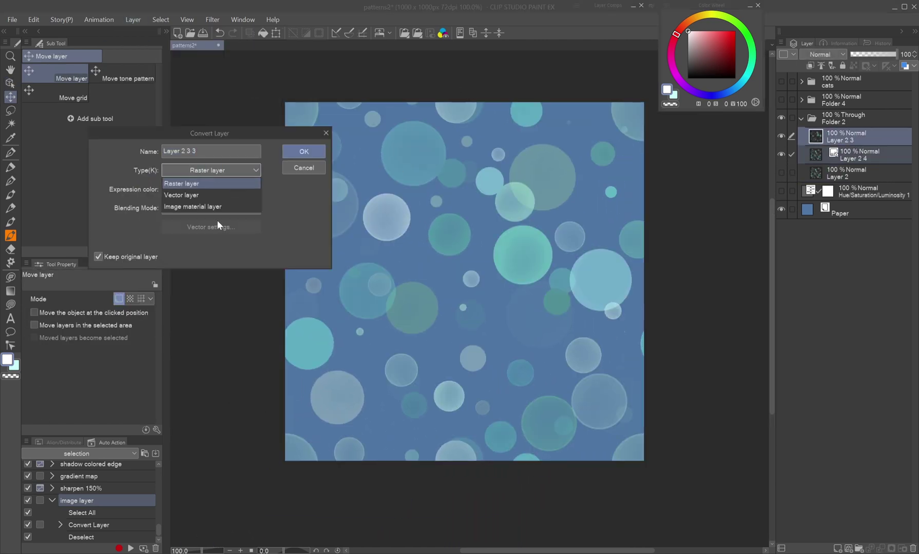
key(o)
drag(335, 341, 338, 422)
Add a gradient map correction layer with the Sunset (gold) gradient above the bubble pattern and change its blending mode.
right_click(862, 136)
mouse_move(847, 166)
click(735, 263)
click(84, 204)
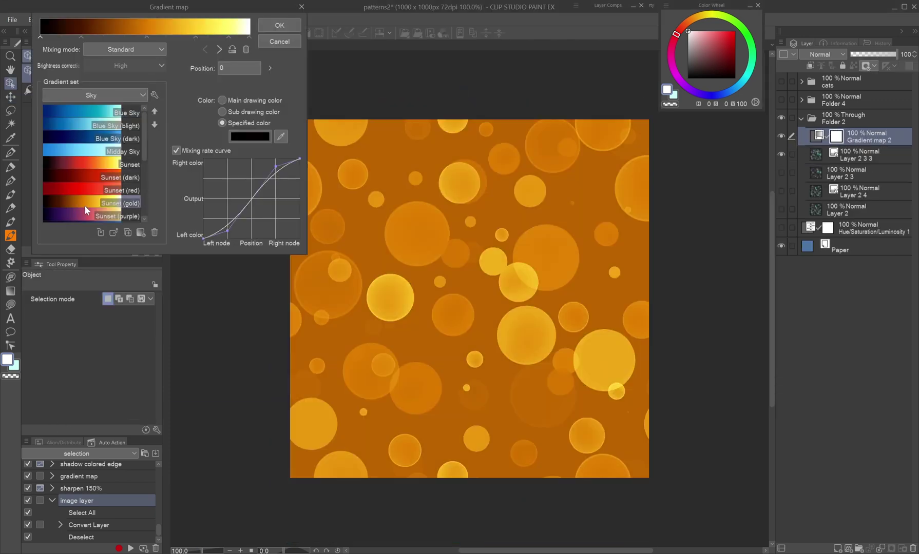
click(279, 25)
click(821, 54)
click(832, 194)
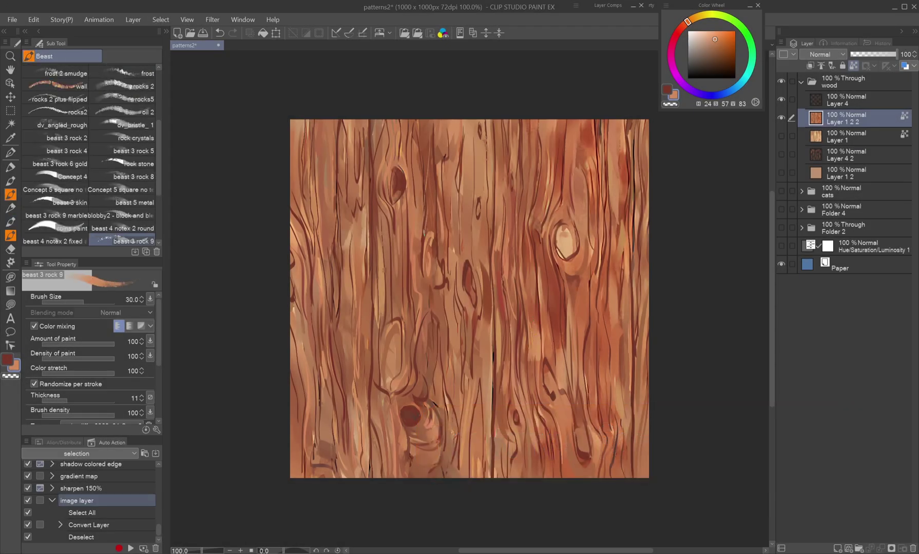
Paint sampled wood tones onto Layer 1 2 2 and blend the strokes into the grain.
alt+click(624, 172)
drag(330, 201, 323, 249)
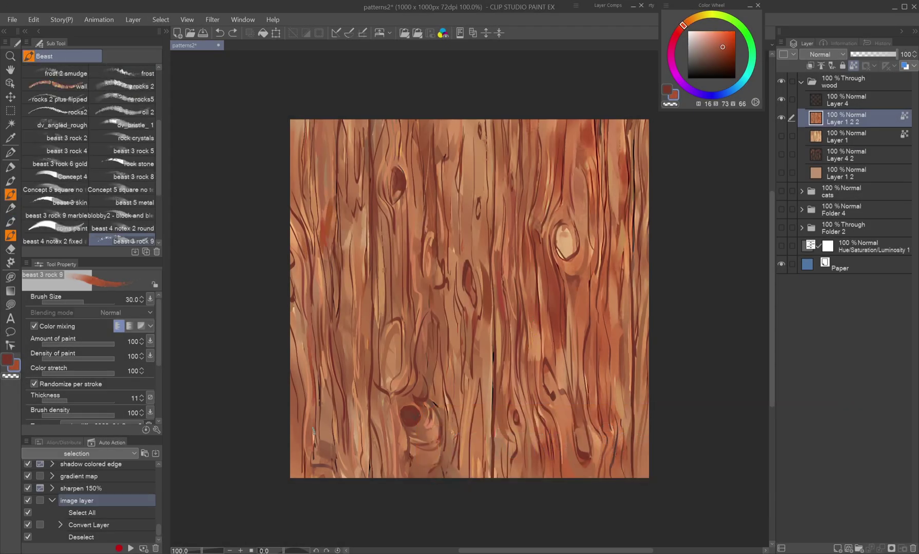
key(j)
mouse_move(313, 432)
mouse_down()
mouse_move(314, 464)
mouse_move(329, 447)
mouse_up()
key(b)
key(j)
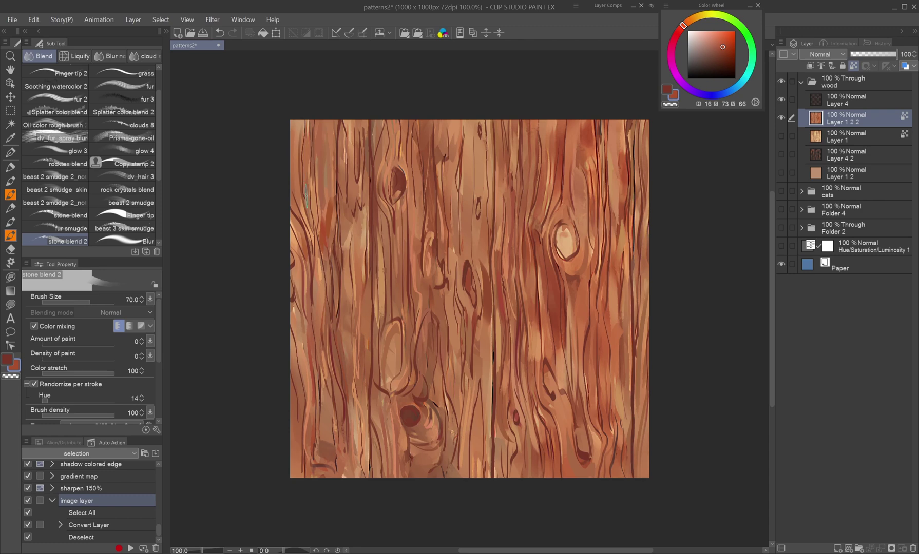
Convert Layer 4 and Layer 1 2 2 together into an image material layer covering the whole canvas, keeping the original layers.
click(792, 99)
key(ctrl+a)
click(133, 20)
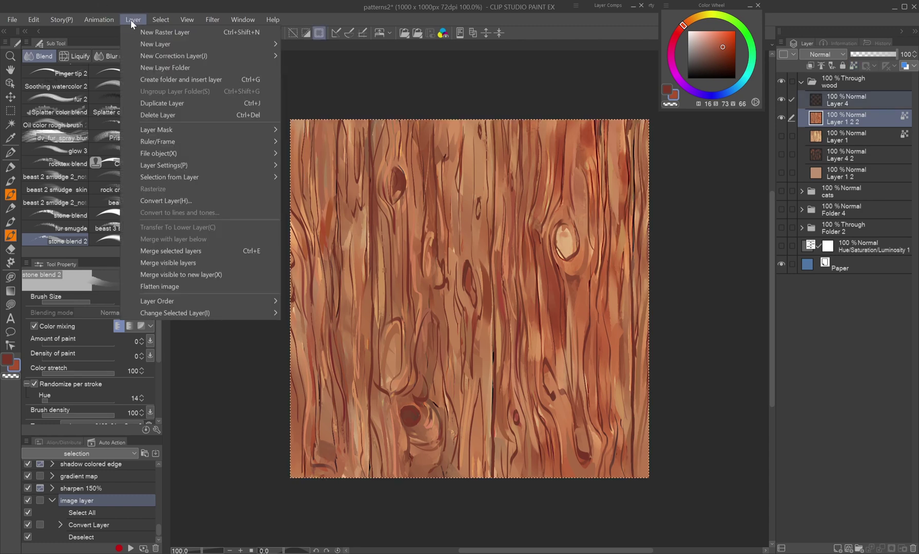
click(214, 203)
click(221, 208)
click(210, 207)
click(211, 170)
click(206, 208)
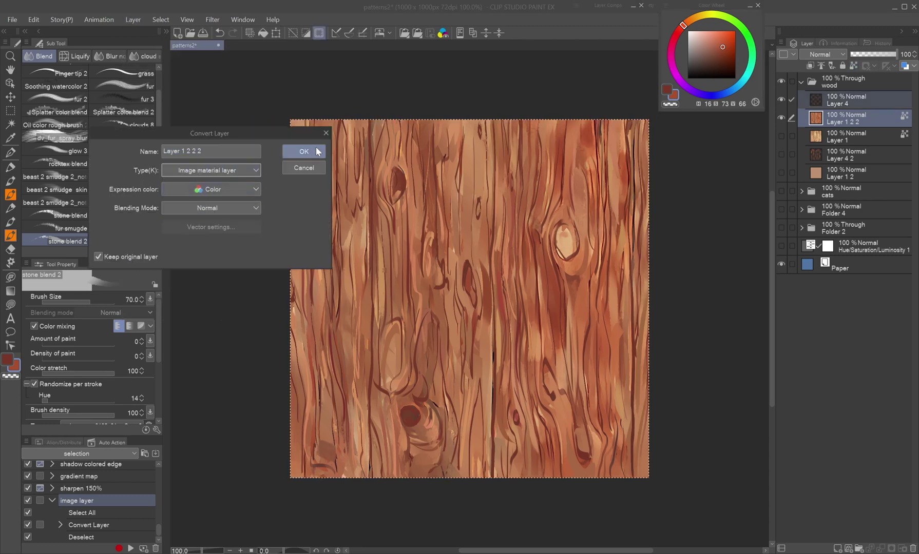
click(317, 151)
Turn on tiling for the wood image layer and shift it to bring the seams into the canvas.
key(o)
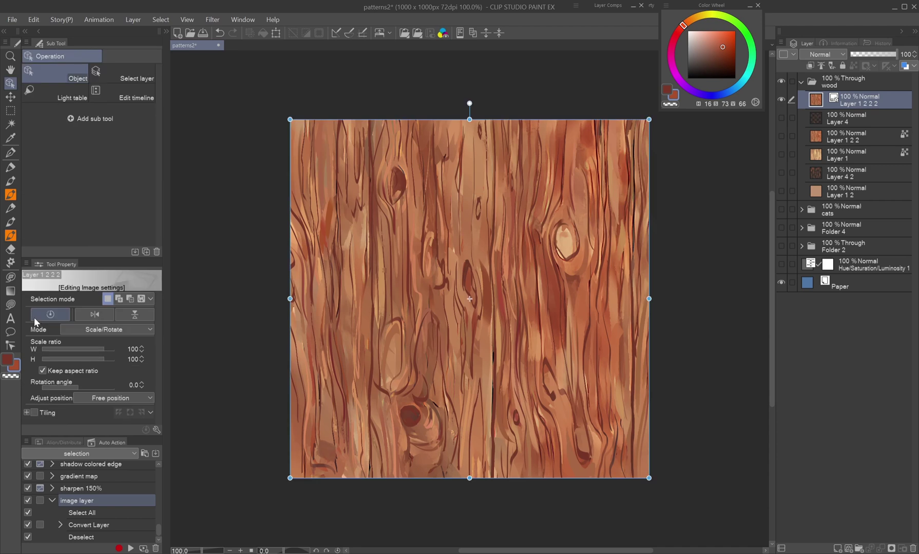
drag(598, 170, 444, 323)
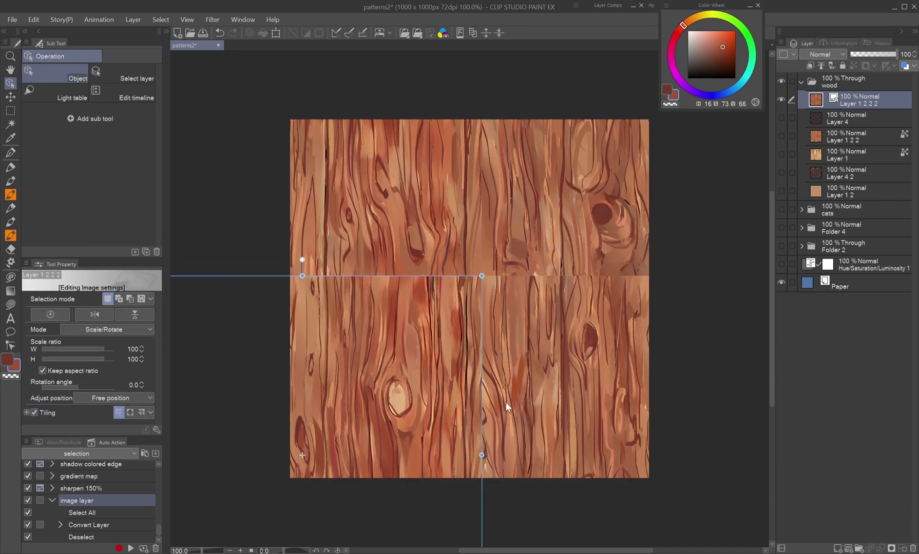
drag(505, 403, 493, 325)
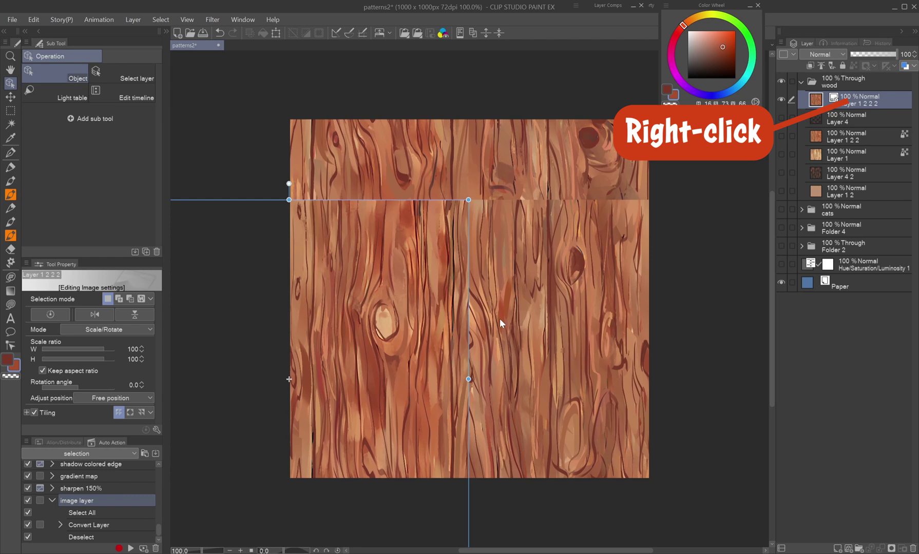
Rasterize the tiled wood layer, and paint and blend sampled wood colours over the exposed seams.
right_click(850, 105)
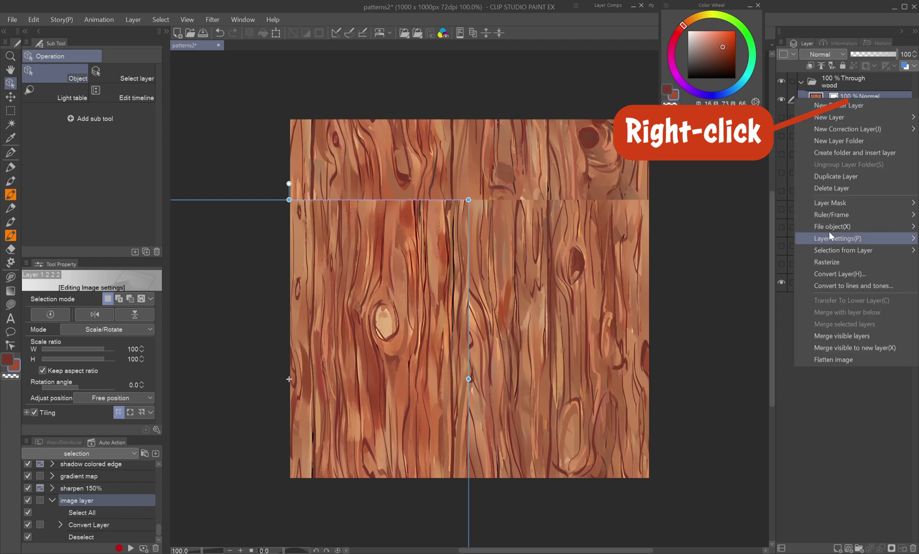
click(846, 264)
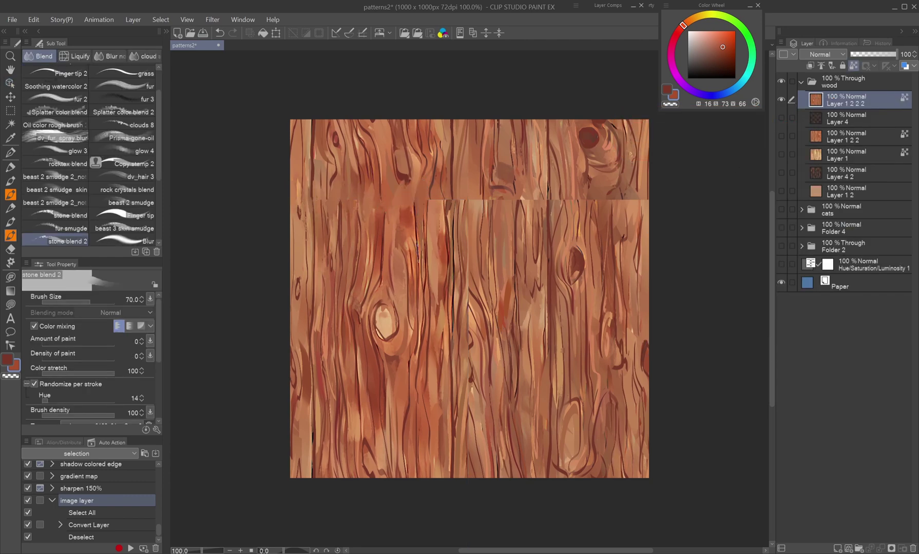
key(b)
alt+click(473, 204)
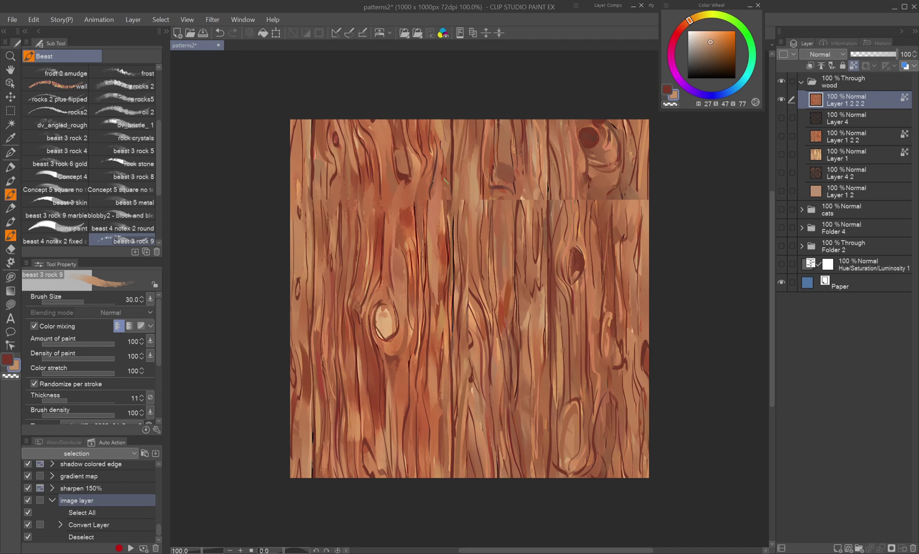
key(j)
key(j)
key(j)
key(b)
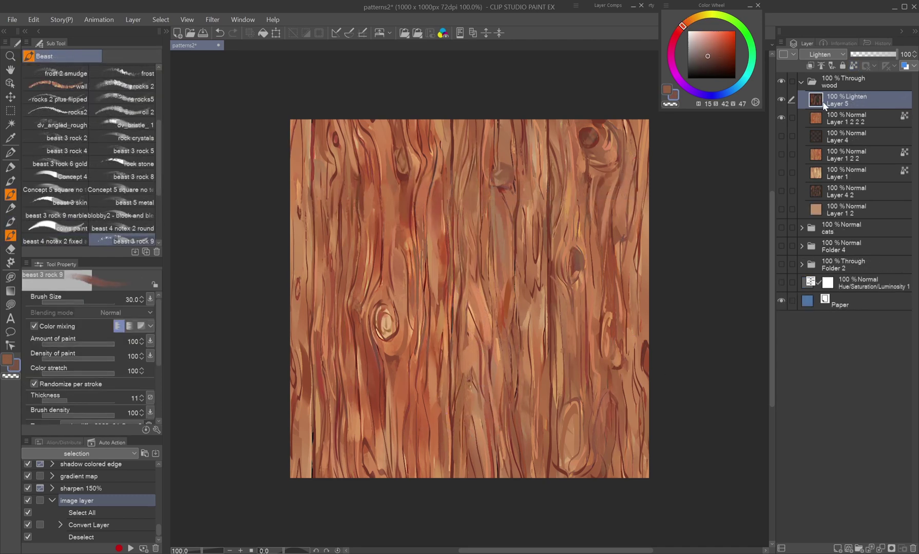
Merge Layer 5 with the wood layer below and convert the result using the image layer auto action.
shift+click(838, 124)
key(shift+alt+e)
key(ctrl+a)
click(133, 20)
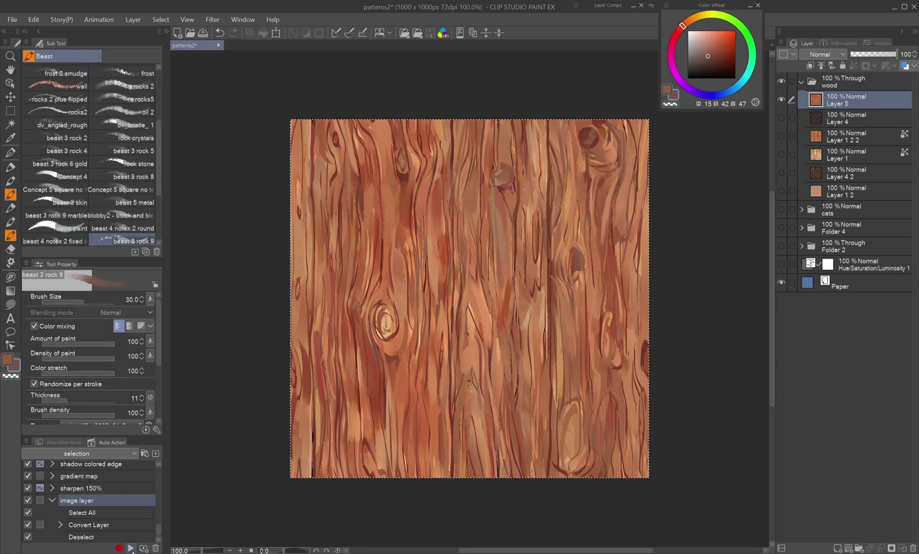
click(131, 549)
Enable tiling on the converted wood layer and move it around the canvas to check the seamless repeat.
key(o)
click(34, 413)
drag(631, 229, 457, 386)
key(k)
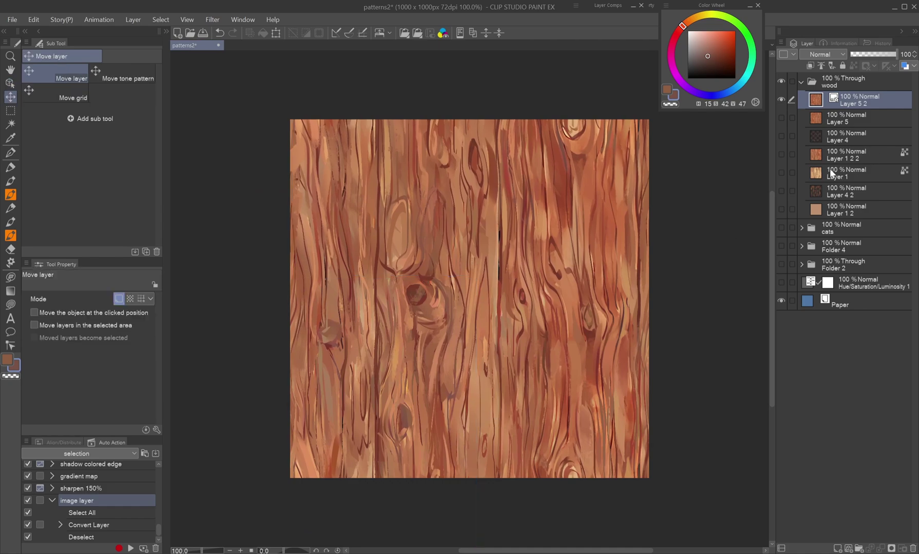
drag(635, 129, 729, 200)
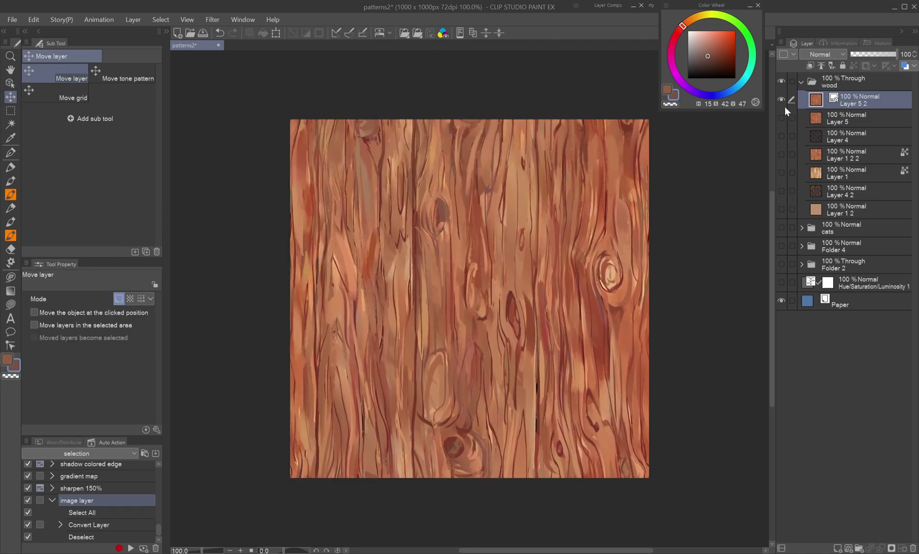
drag(610, 232, 548, 361)
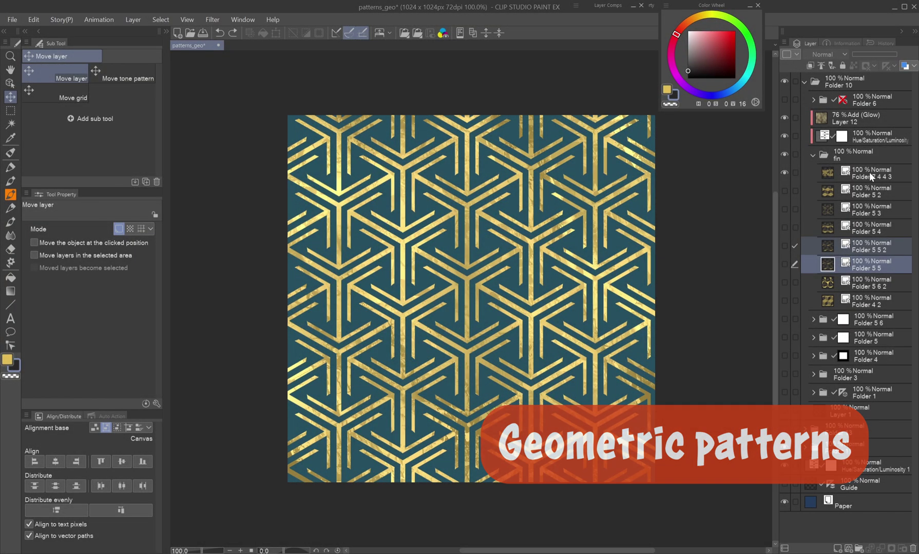
Test the repeat of the geometric pattern Folder 7 4 4 3, and replace it with Folder 5 2 and test that one too.
click(869, 174)
drag(503, 250, 476, 302)
click(785, 173)
click(785, 191)
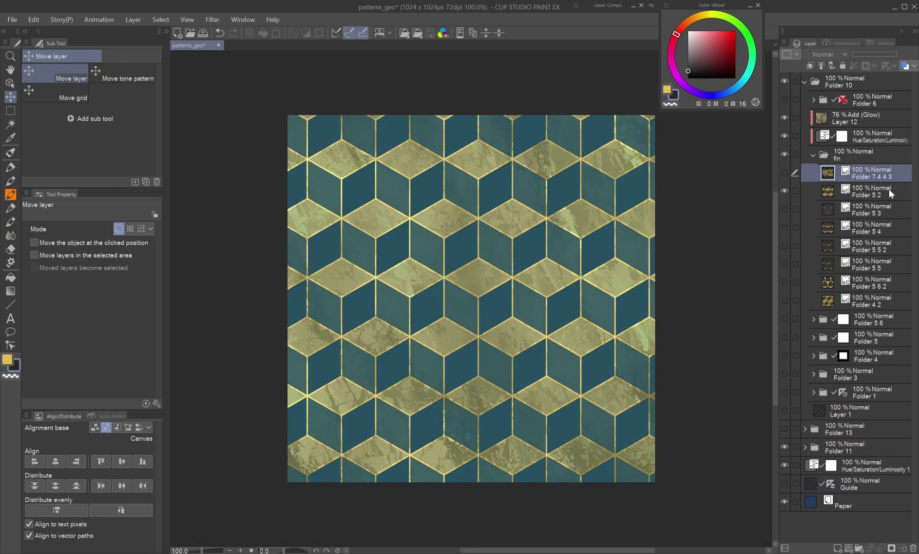
click(890, 194)
drag(625, 298, 590, 363)
Show Folder 5 3 in place of Folder 5 2 and shift it, and shift the Folder 5 6 2 pattern to check its tiling.
click(785, 191)
click(785, 208)
click(872, 217)
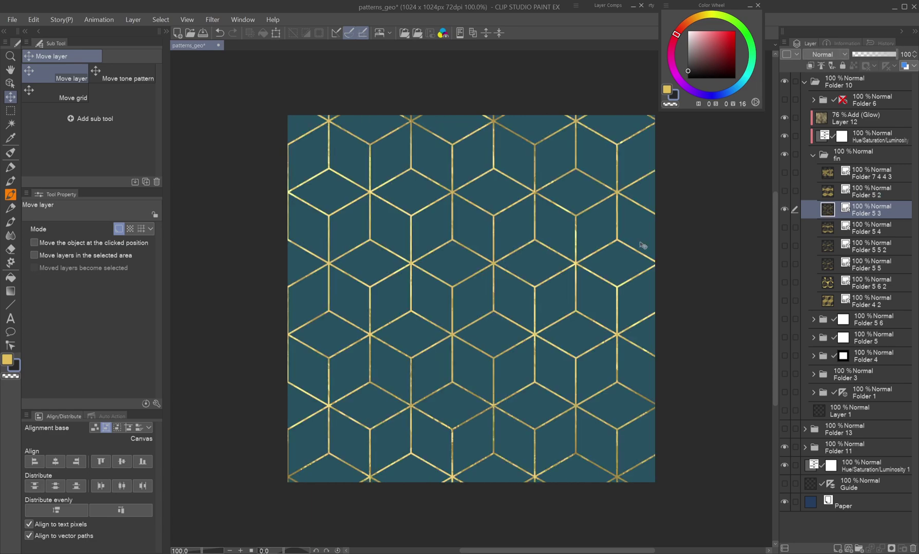
drag(642, 244, 648, 291)
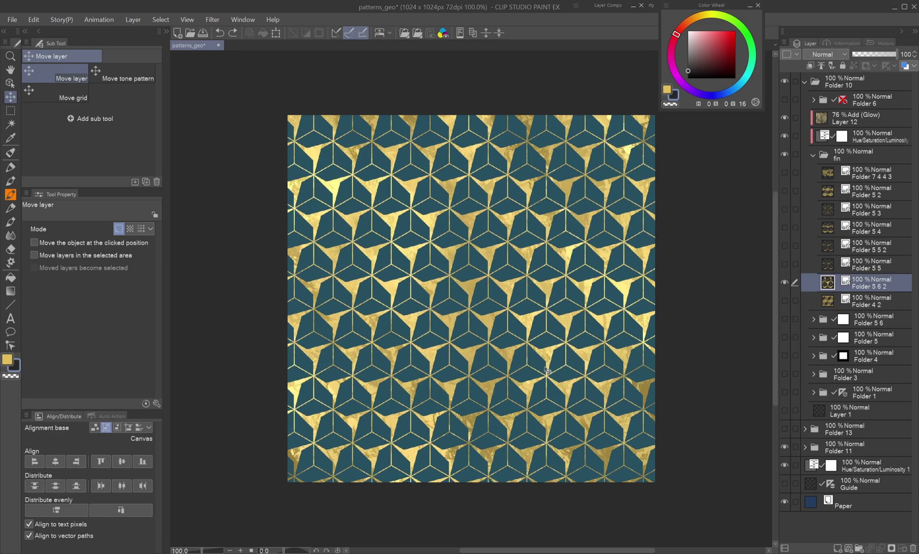
drag(605, 308, 569, 267)
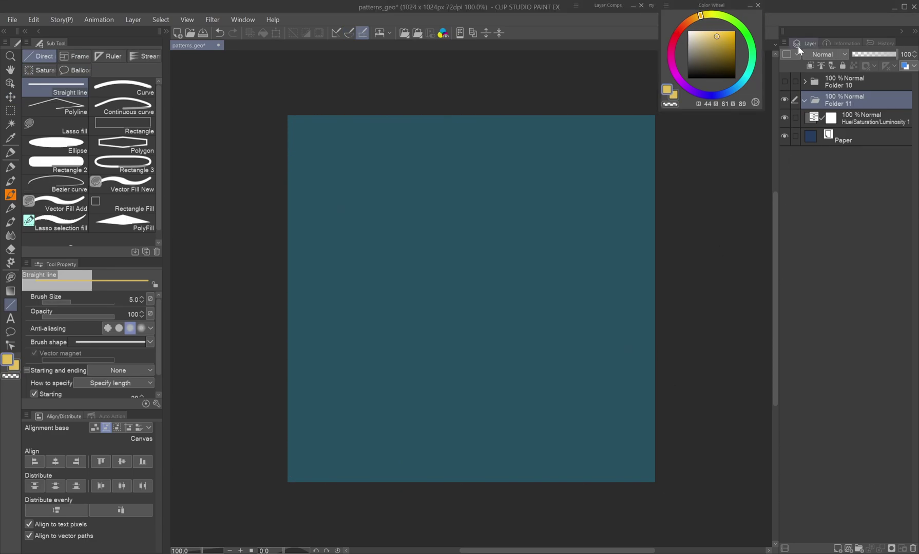
Draw a vertical straight line down the middle of the canvas on a new vector layer and duplicate it four times sideways.
key(ctrl+shift+n)
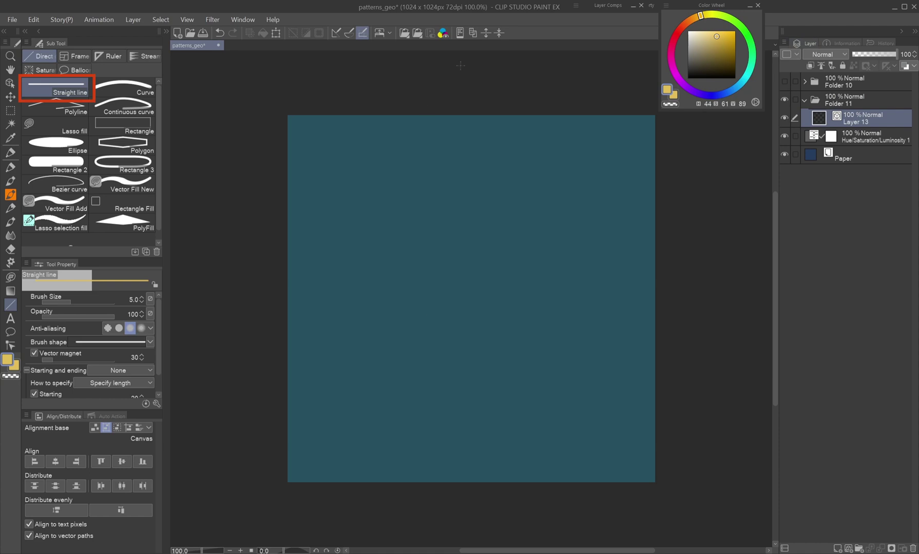
drag(470, 55, 452, 527)
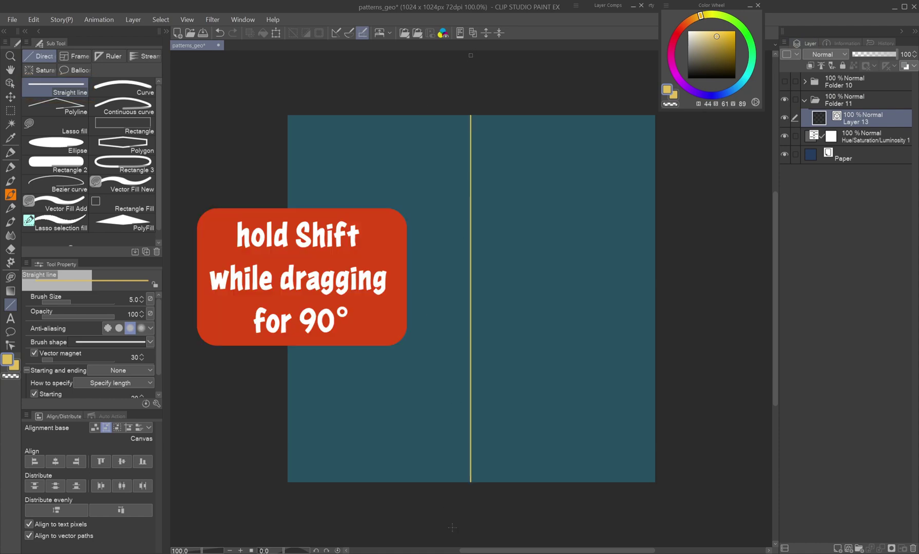
key(k)
drag(483, 311, 642, 309)
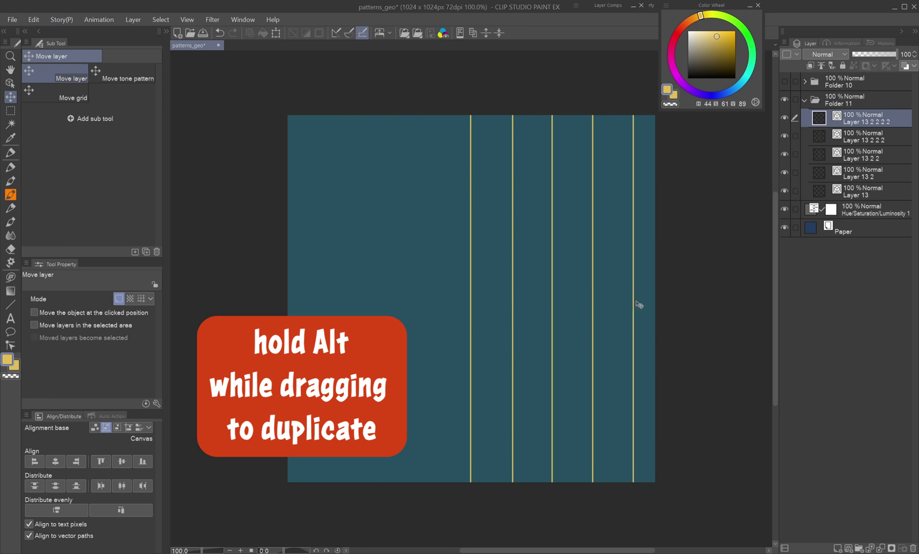
Distribute the five line layers evenly across the canvas width and merge them into one vector layer.
shift+click(866, 194)
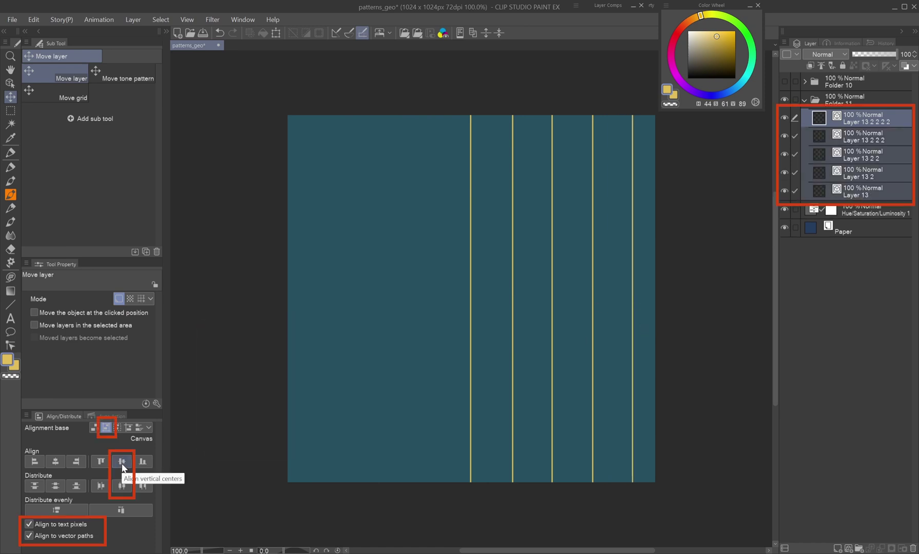
click(122, 486)
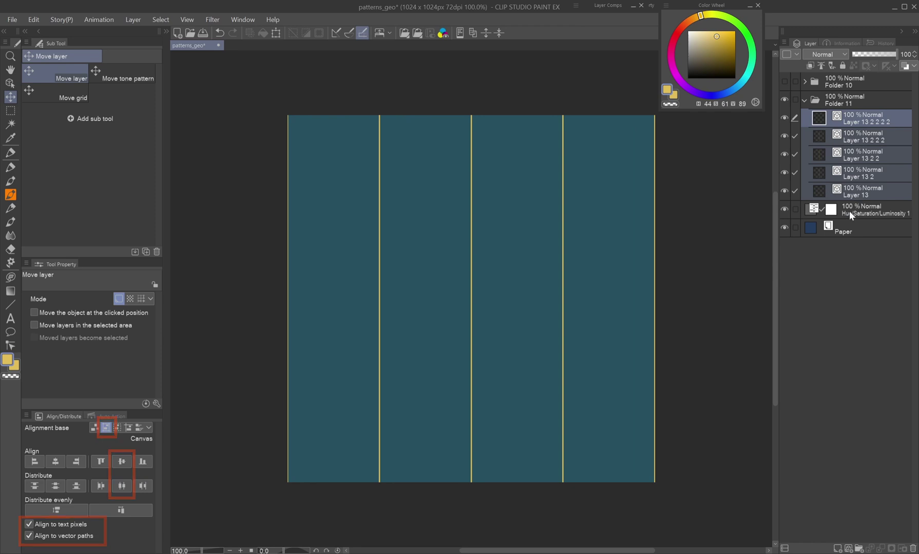
key(shift+alt+e)
Duplicate the merged vertical line layer and rotate the copy 60 degrees about its center.
key(ctrl+c)
key(ctrl+v)
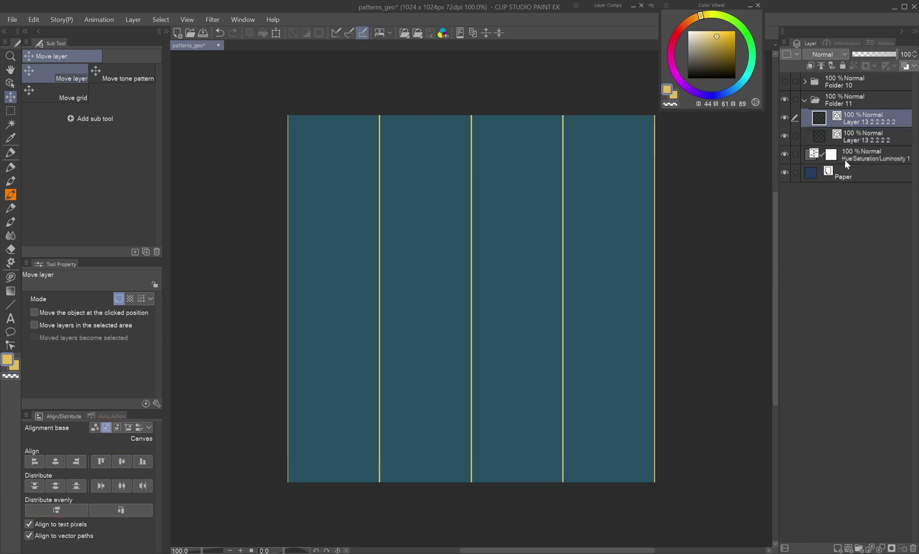
key(ctrl+t)
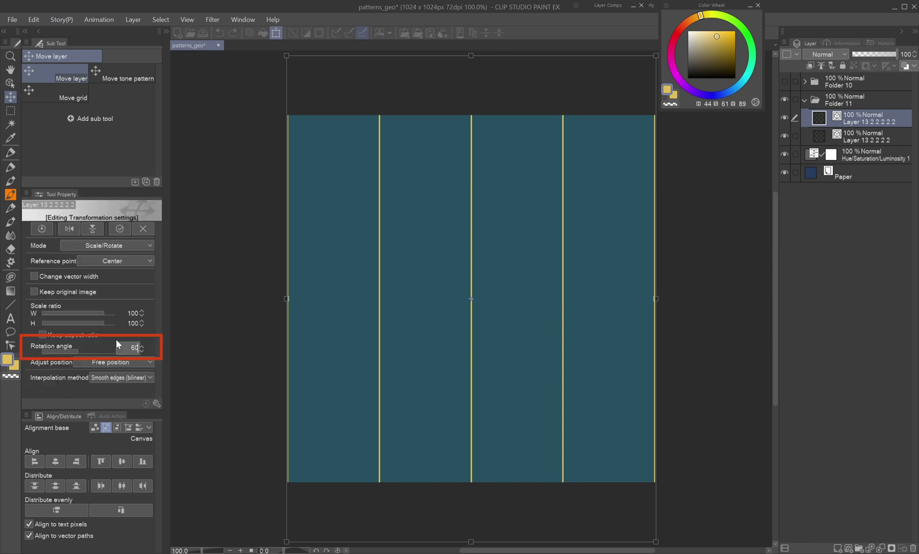
text(60)
key(Return)
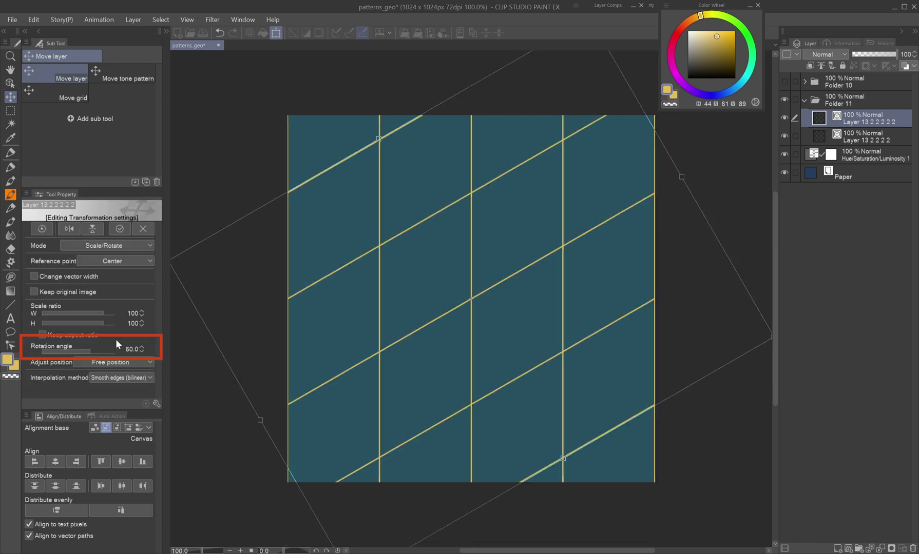
key(Return)
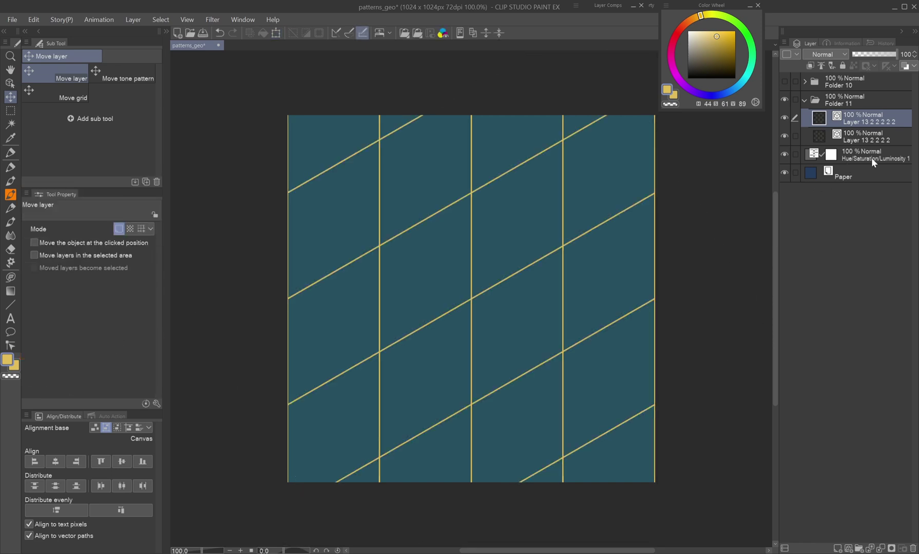
Duplicate the slanted line layer and flip the copy horizontally to complete the triangular grid.
key(ctrl+j)
key(ctrl+t)
click(69, 233)
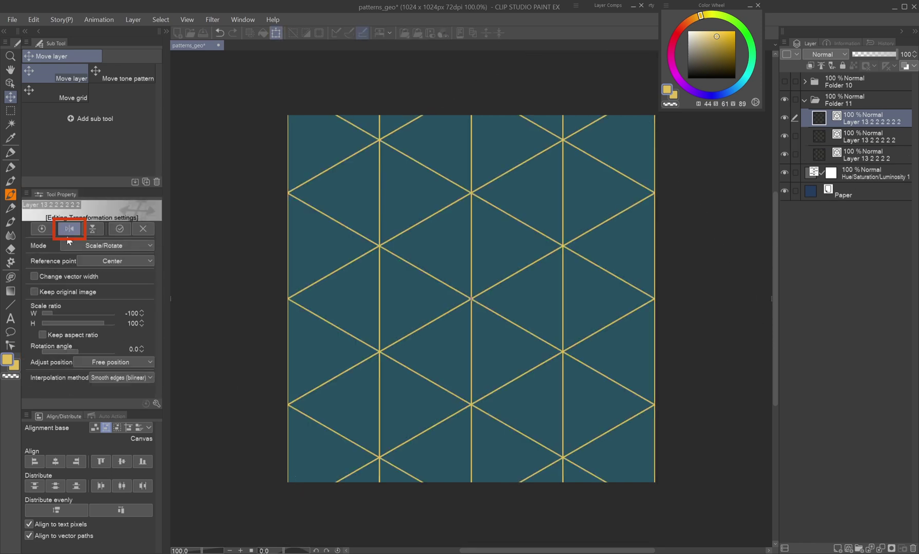
key(Return)
Combine copies of the three line layers into one new vector layer and make it the reference layer.
shift+click(853, 160)
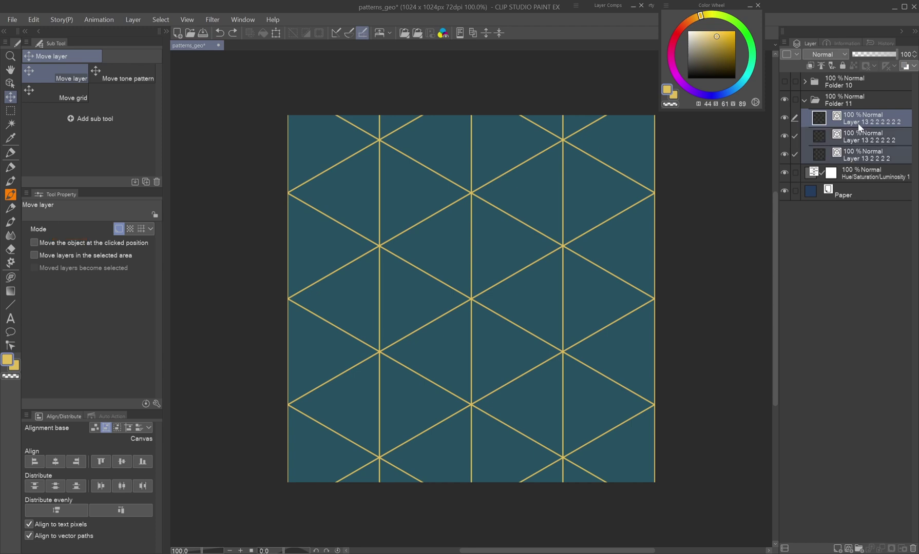
drag(859, 124, 854, 109)
key(alt+shift+e)
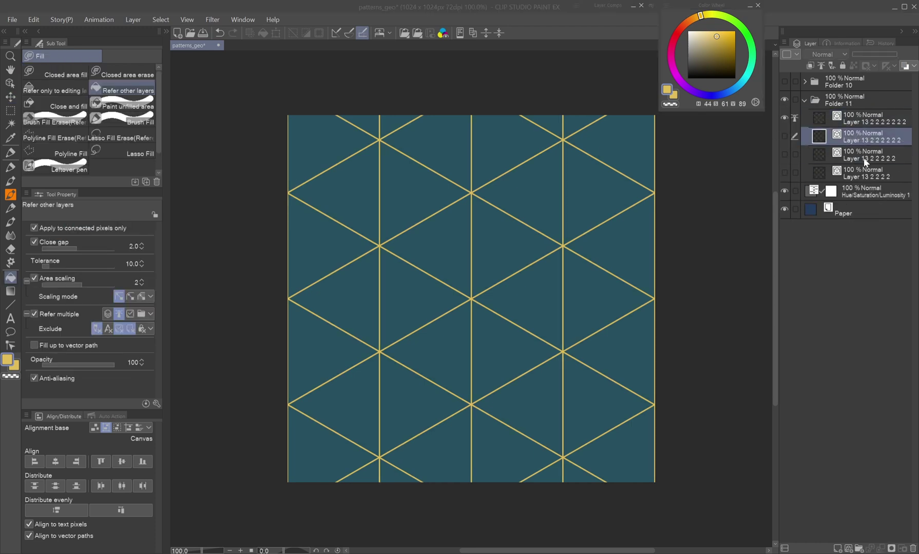
On a new raster layer below the merged lines, fill the horizontal rhombuses with yellow as the cubes' top faces.
key(ctrl+shift+n)
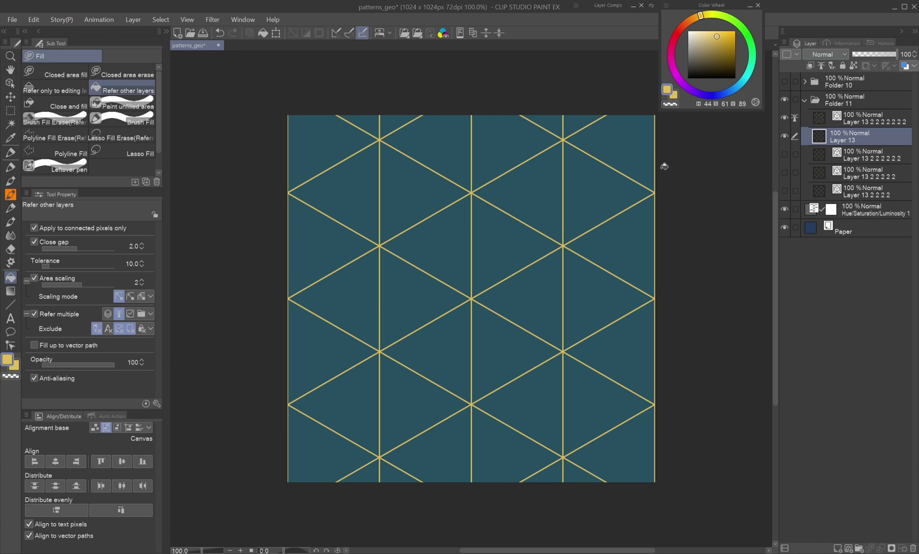
click(447, 246)
click(494, 248)
click(320, 234)
click(611, 246)
click(357, 399)
click(394, 397)
click(536, 401)
click(583, 400)
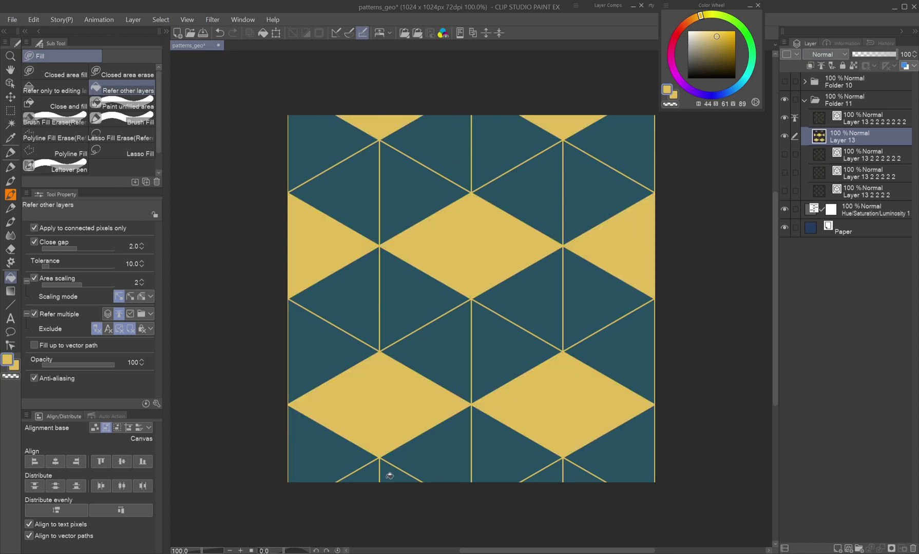
On another new raster layer at 57% opacity, fill one vertical side face of every cube with the yellow.
key(ctrl+shift+n)
click(878, 53)
click(550, 169)
click(506, 146)
click(354, 185)
click(322, 149)
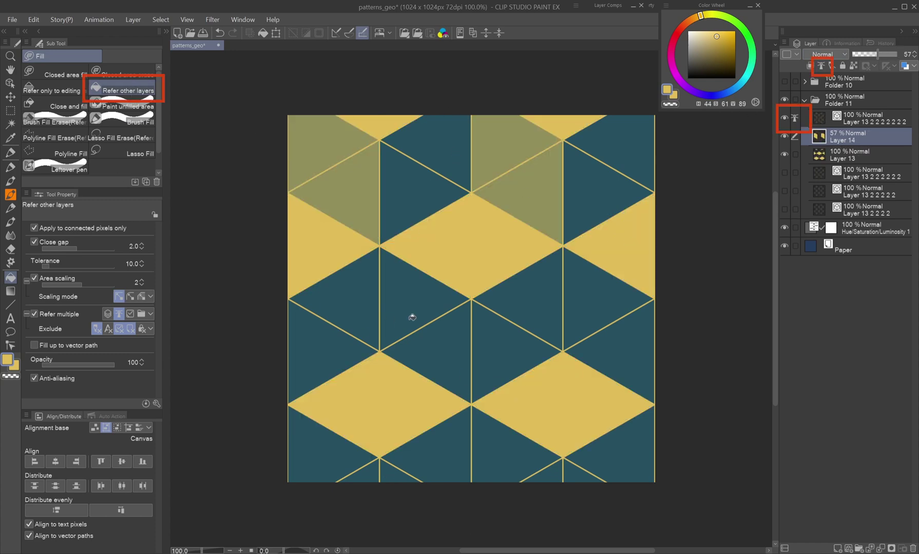
click(412, 318)
click(440, 346)
click(591, 308)
click(616, 347)
click(500, 449)
click(543, 475)
click(326, 449)
double_click(784, 119)
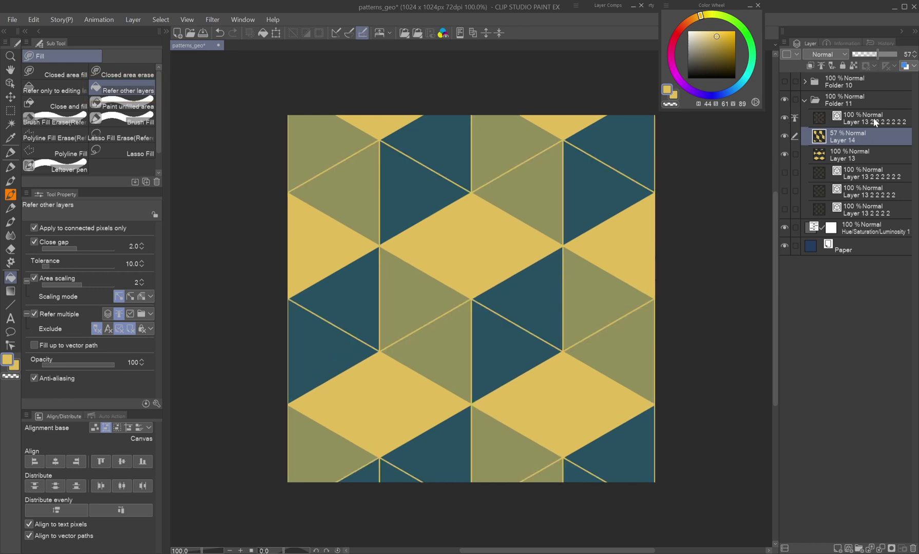
Lower Layer 13 to 26% opacity and erase the lines crossing the cube faces on the merged vector layer.
click(873, 155)
click(864, 54)
click(870, 121)
key(e)
click(563, 127)
click(596, 159)
click(524, 163)
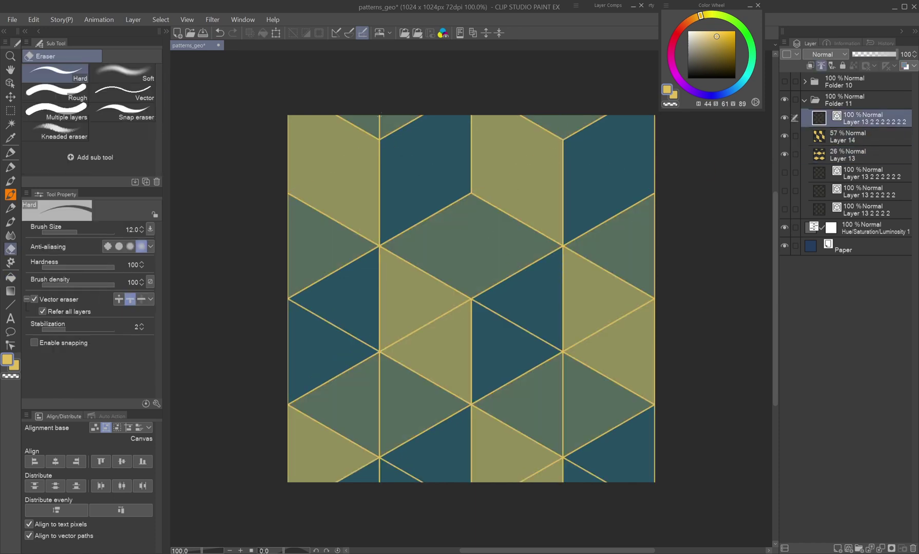
drag(436, 337, 570, 409)
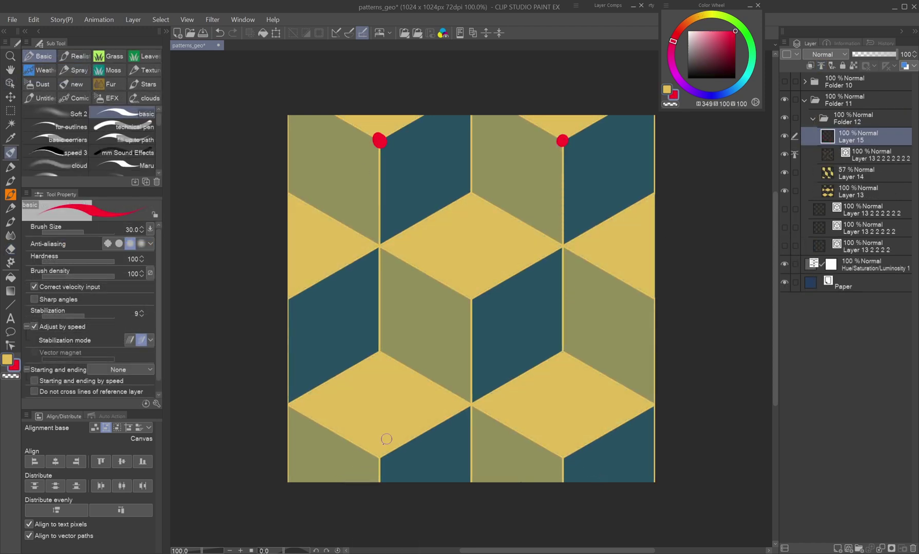
Mark the four matching line junctions of the repeat with red dots and place guides through their centers.
click(563, 457)
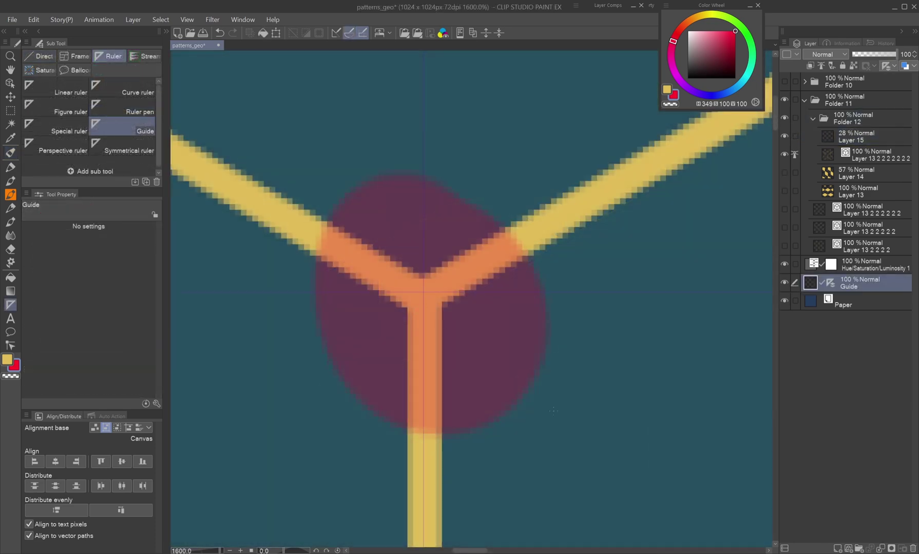
scroll(553, 410, down, 3)
drag(553, 411, 559, 230)
scroll(559, 230, up, 4)
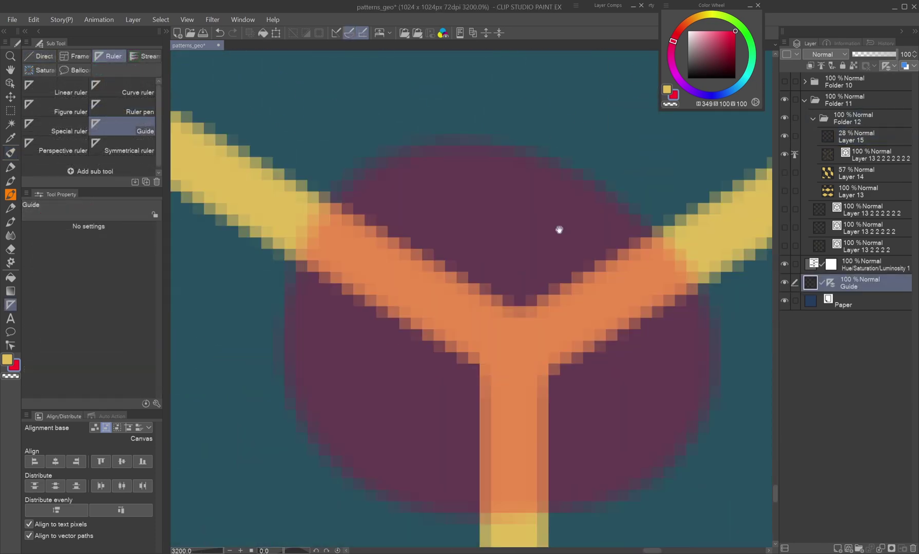
drag(515, 349, 514, 345)
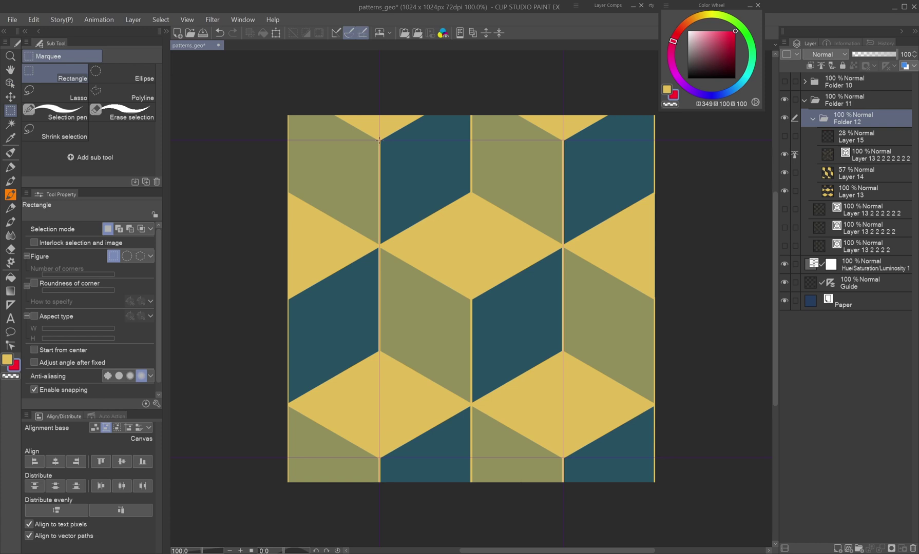
Mask Folder 12 to the rectangle between the four guides and convert the masked area into an image material layer, keeping the original.
drag(380, 140, 563, 457)
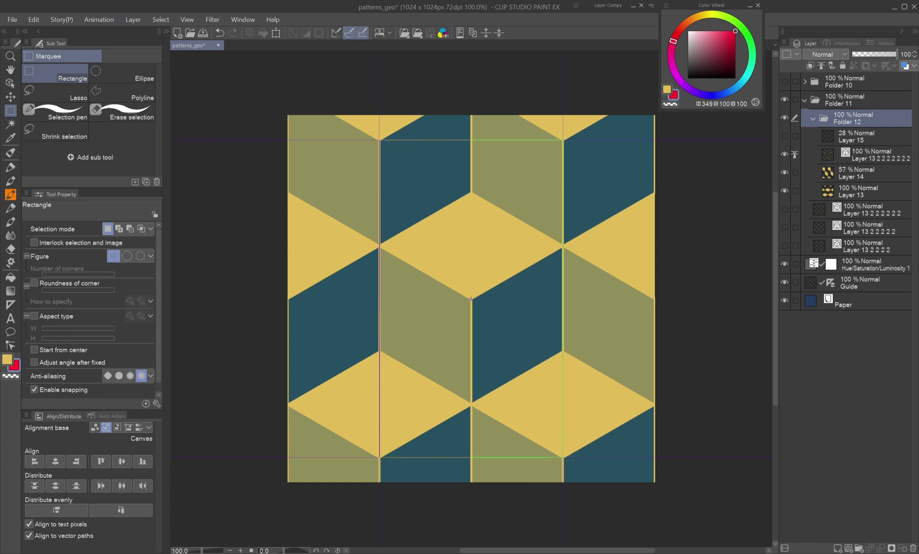
click(892, 548)
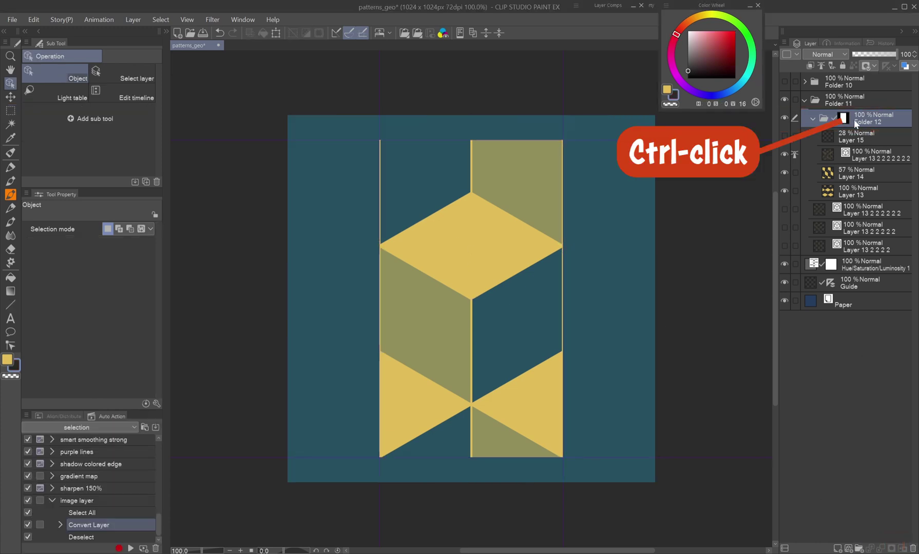
ctrl+click(842, 124)
click(131, 20)
click(205, 165)
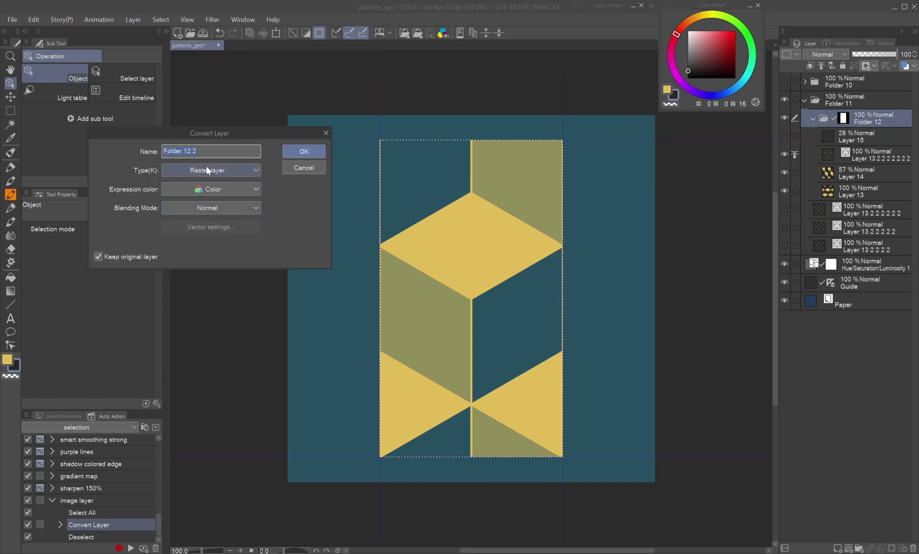
click(209, 166)
click(209, 206)
click(303, 152)
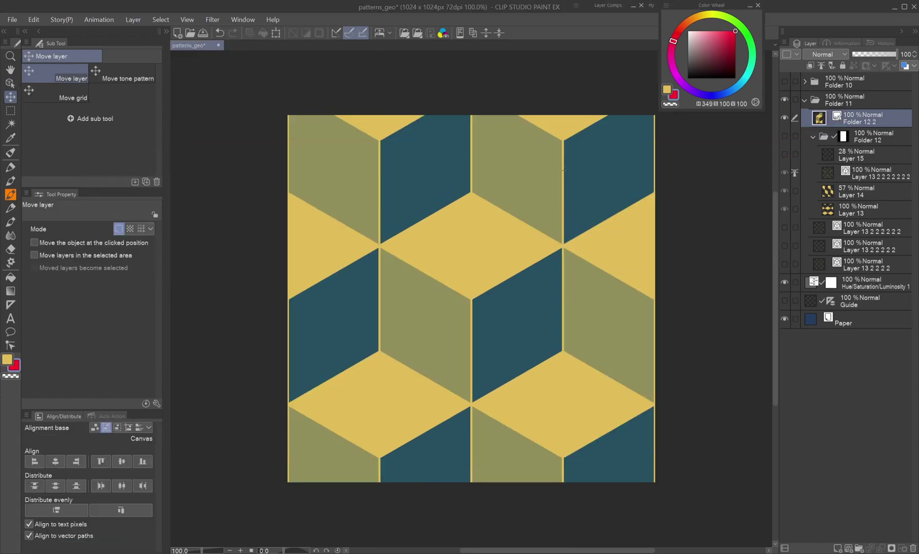
key(ctrl+t)
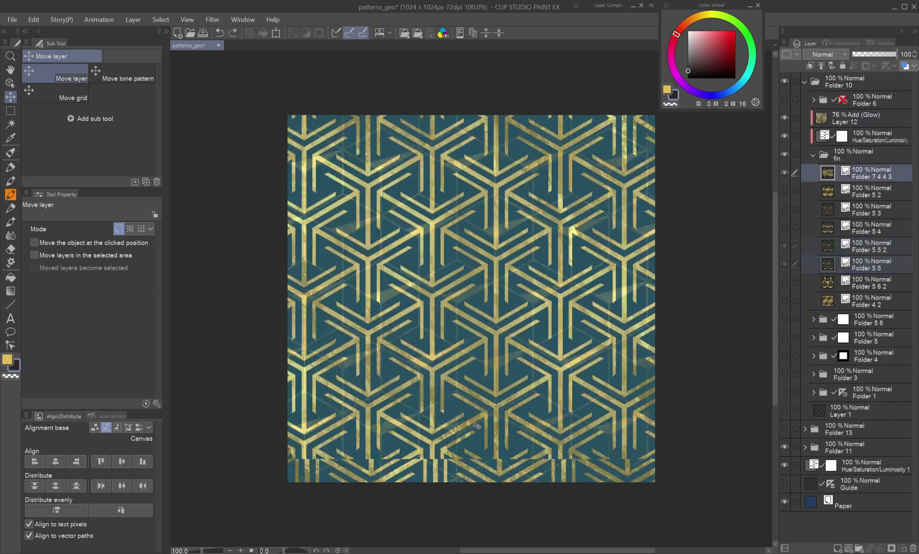
Swap Folder 7 4 4 3 for Folder 5 2 and Folder 5 3 to test their repeats, and shift the tiled pattern 2 layer.
click(784, 173)
click(784, 191)
click(863, 191)
drag(661, 340, 660, 322)
click(784, 191)
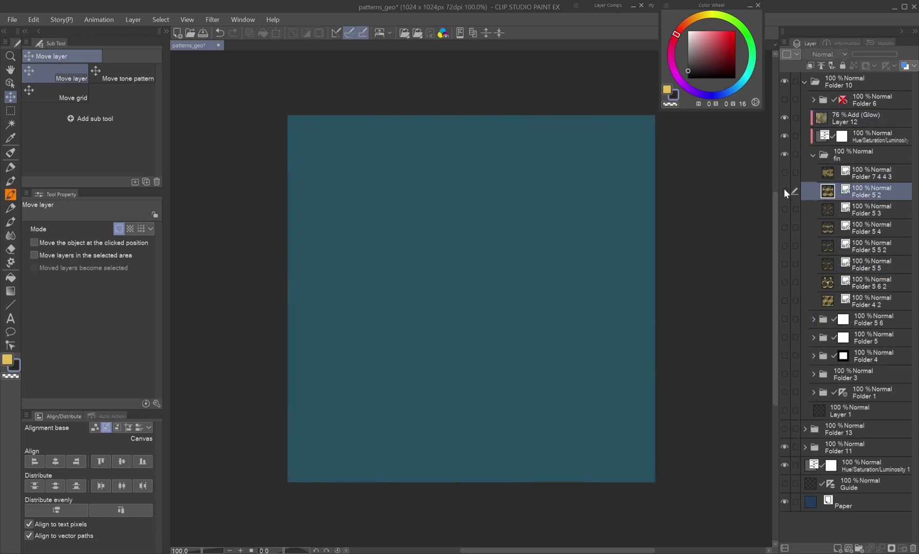
click(785, 209)
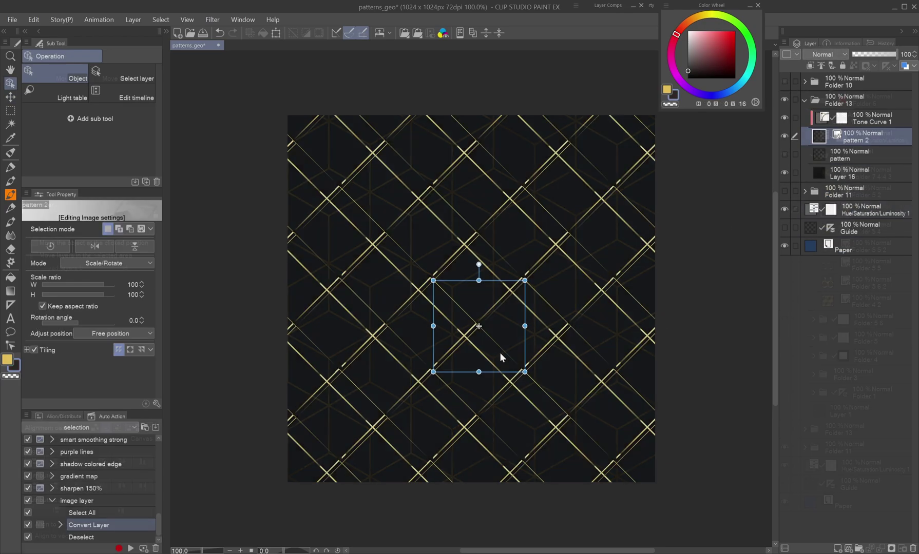
drag(500, 353, 485, 297)
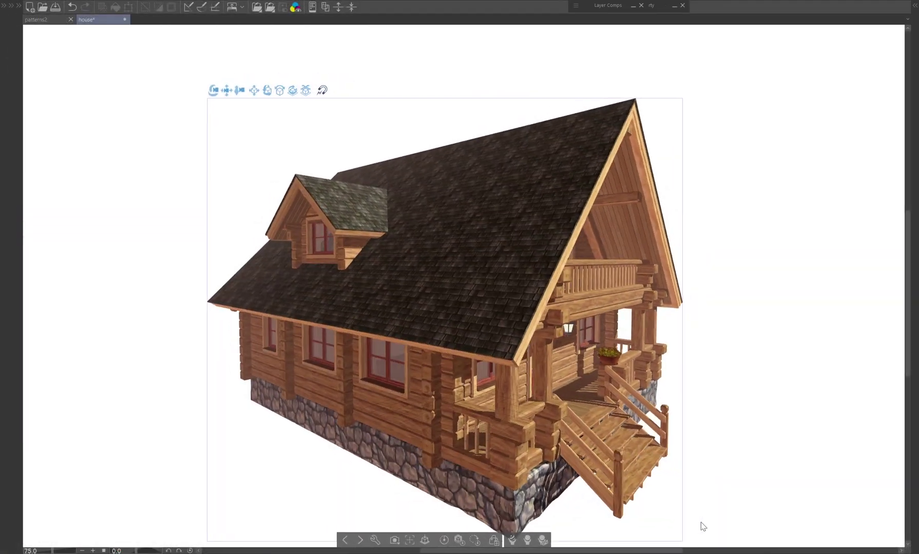
Turn the 3D log house to its front gable and bring the camera closer to the entrance.
drag(703, 527, 589, 514)
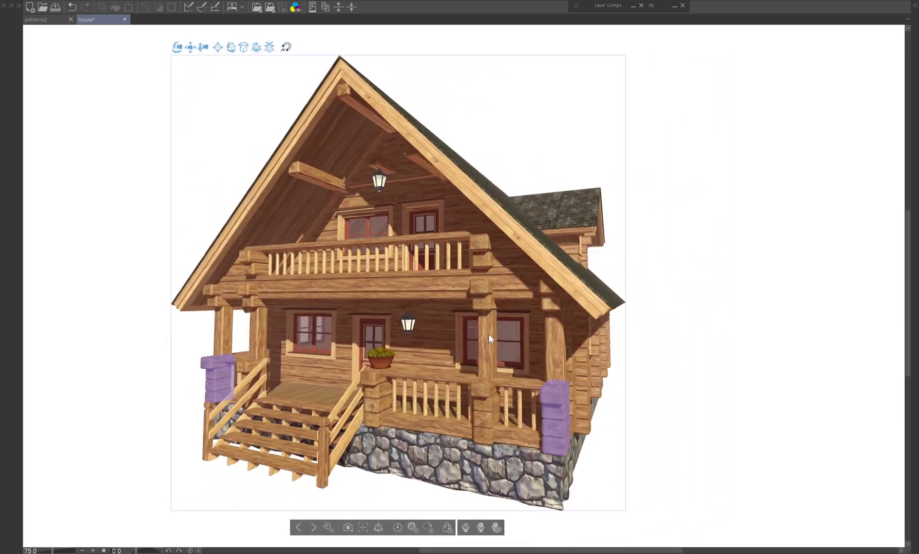
mouse_move(203, 48)
mouse_down()
mouse_move(199, 77)
mouse_move(198, 60)
mouse_up()
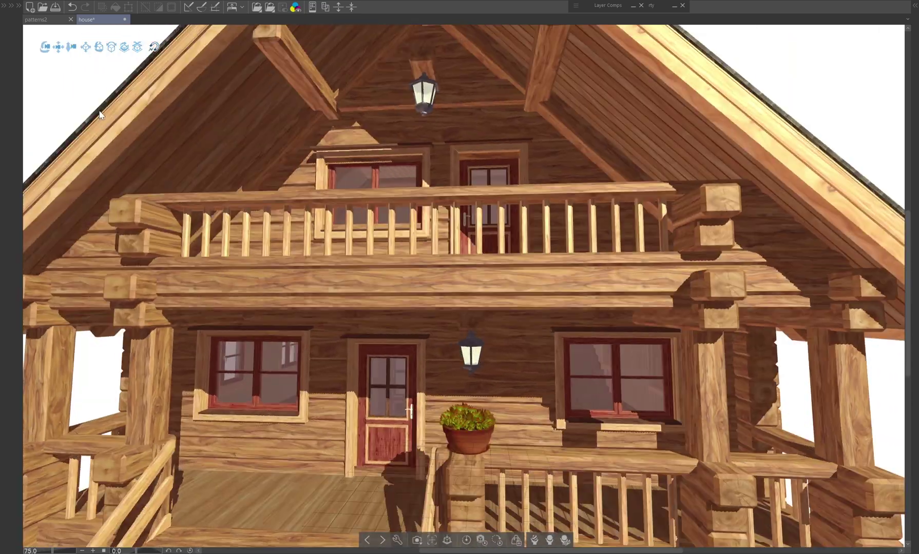